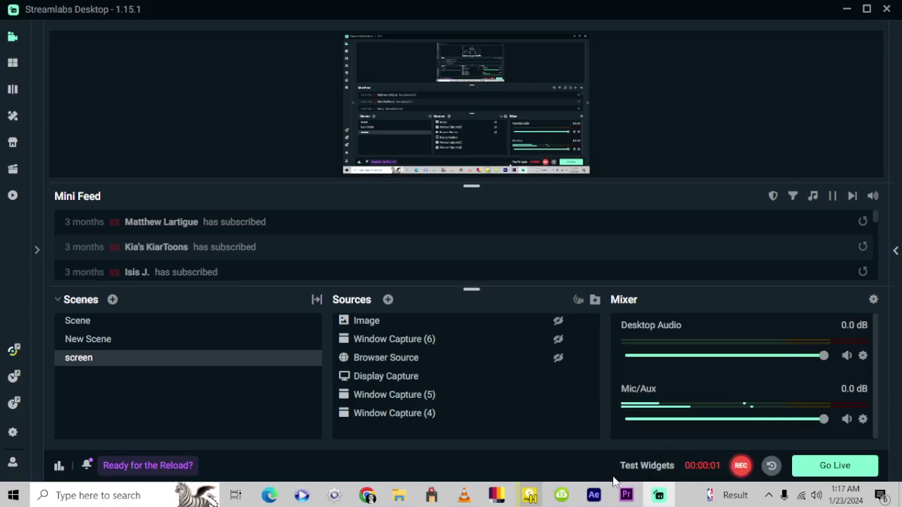
Step: Bring Premiere Pro to the front, showing the Orban Optimod project's Broadcast sequence
left_click(626, 495)
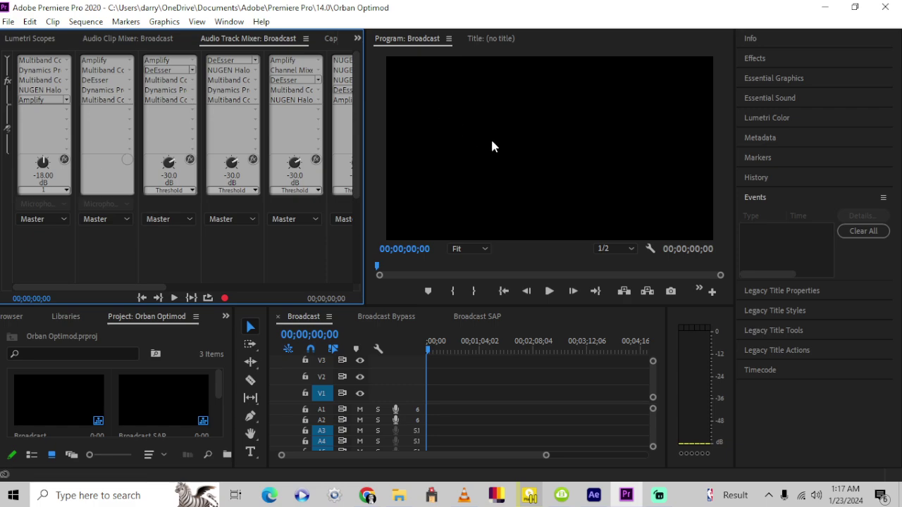
Step: Collapse the Events list and scroll the mixer through the Multiband Compressor, Dynamics Processing, NUGEN Halo and Amplify chains
left_click(822, 200)
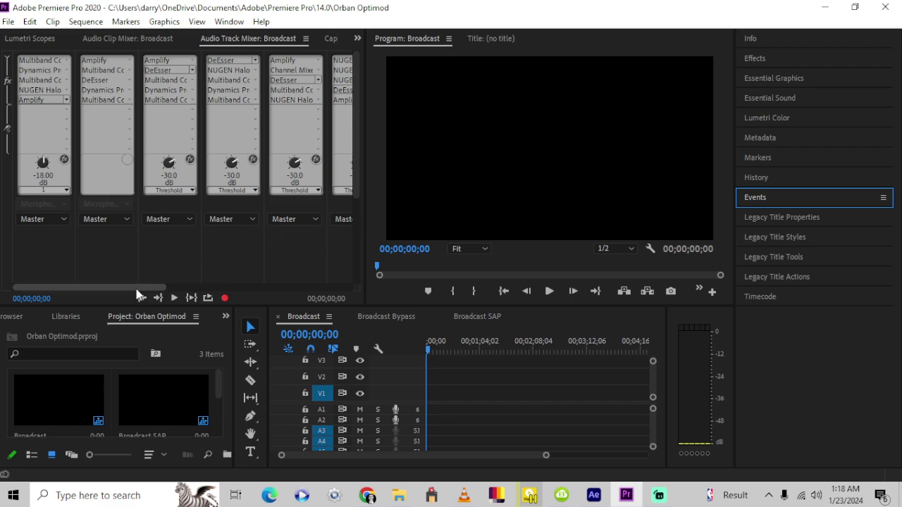
left_click_drag(138, 288, 68, 279)
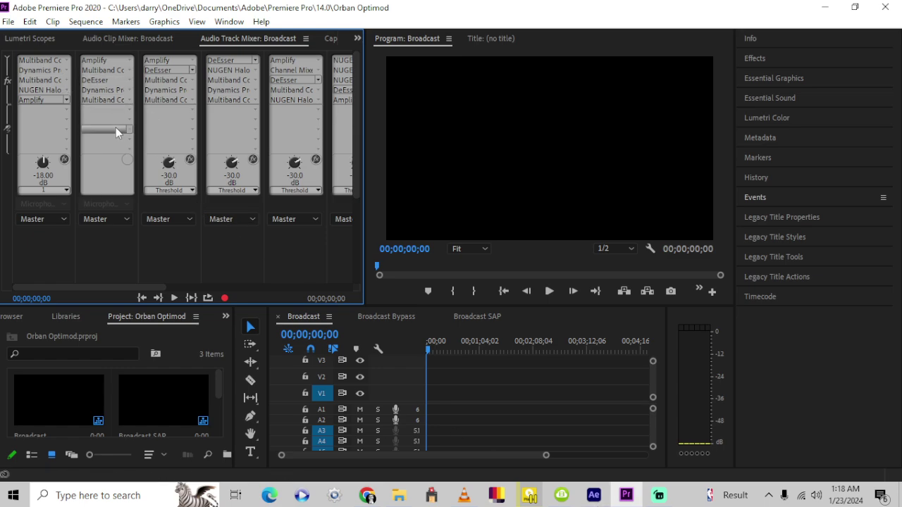
left_click_drag(145, 288, 79, 282)
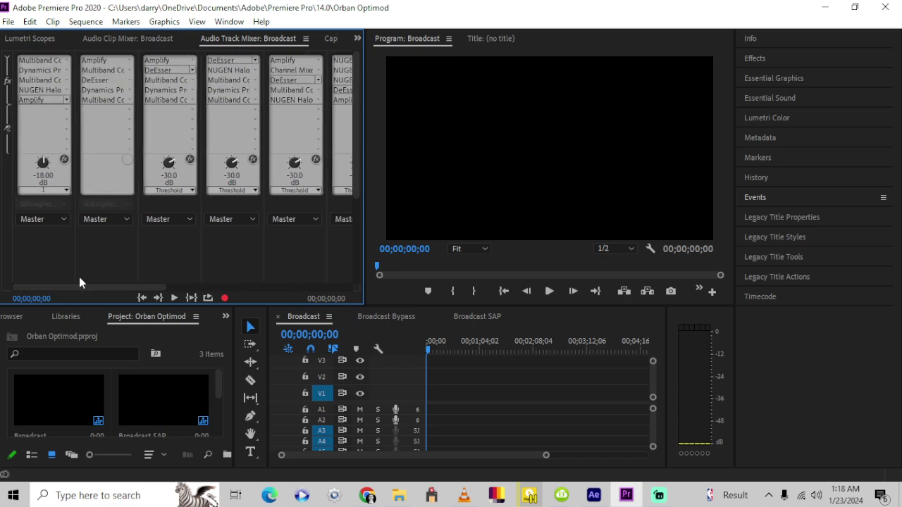
left_click(50, 94)
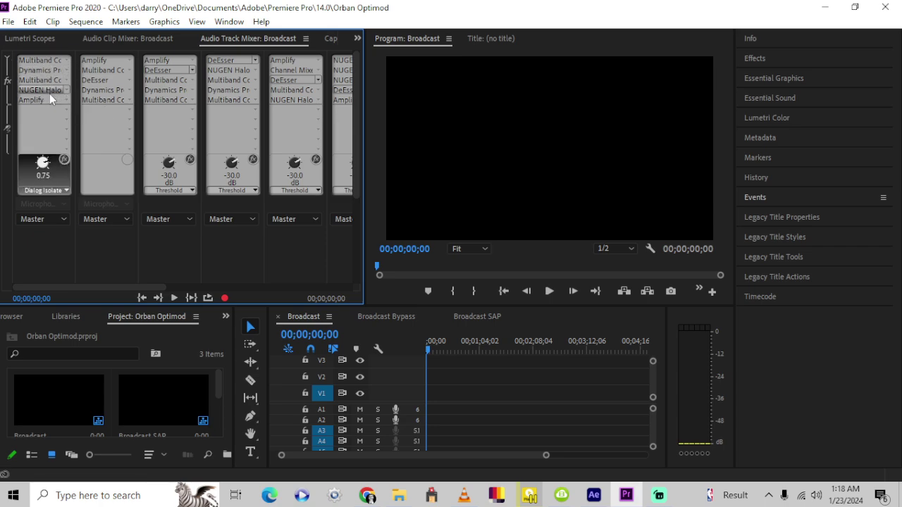
right_click(49, 94)
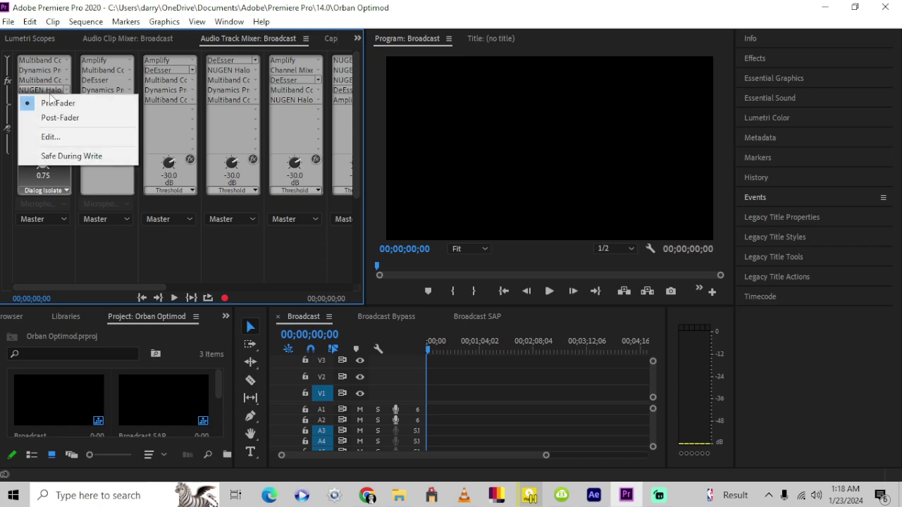
left_click(58, 136)
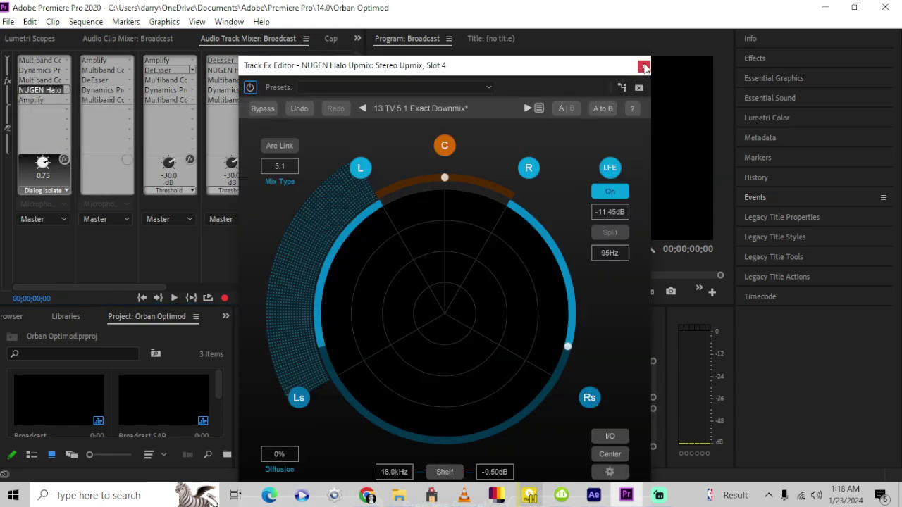
left_click(645, 66)
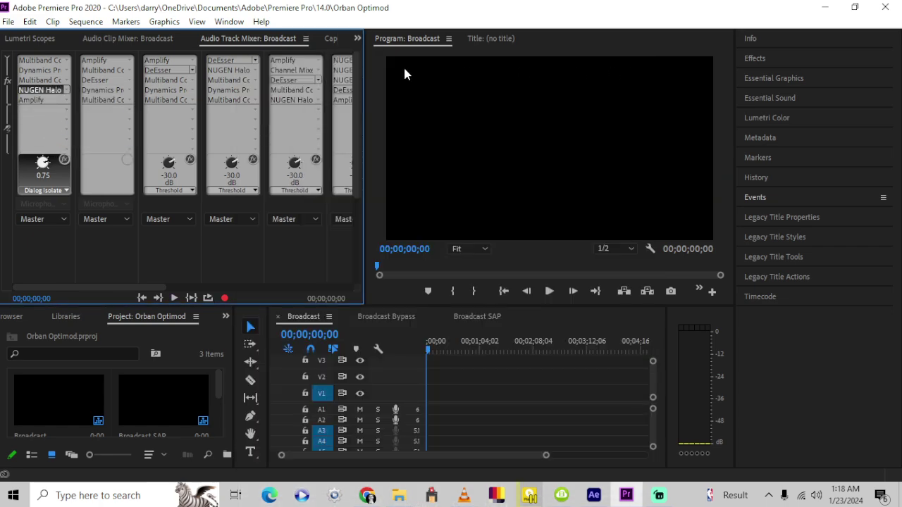
left_click(28, 90)
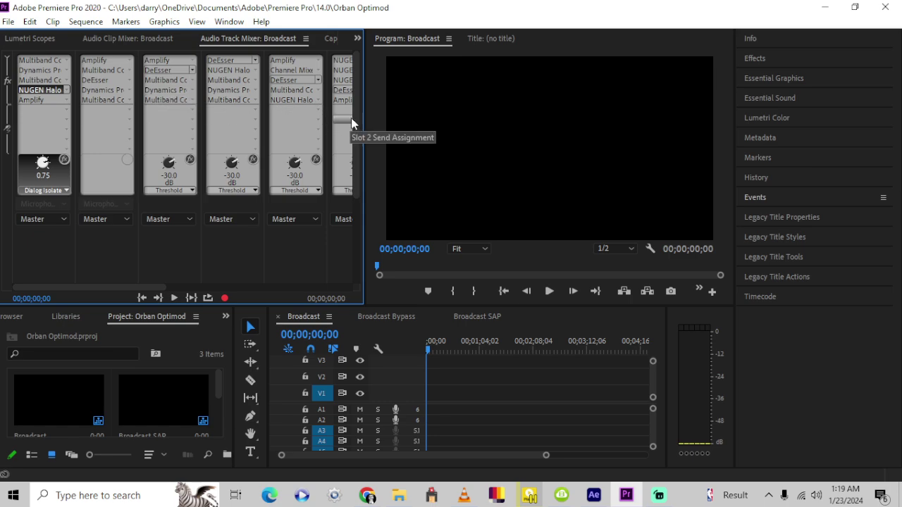
Step: Rename mixer track A4 to 'Surround Upmix', then scroll back up to its DeEsser insert
scroll(354, 122, "down", 1)
scroll(353, 115, "up", 1)
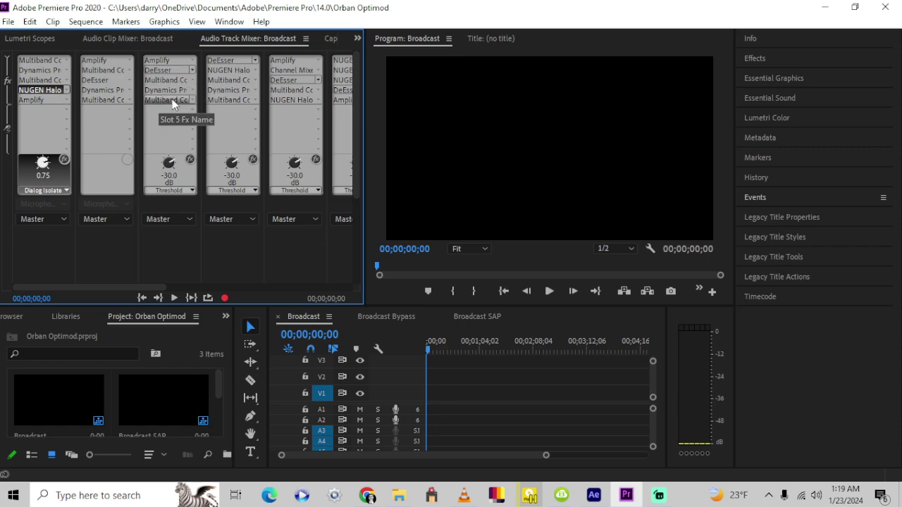
scroll(355, 156, "down", 2)
left_click_drag(356, 156, 359, 240)
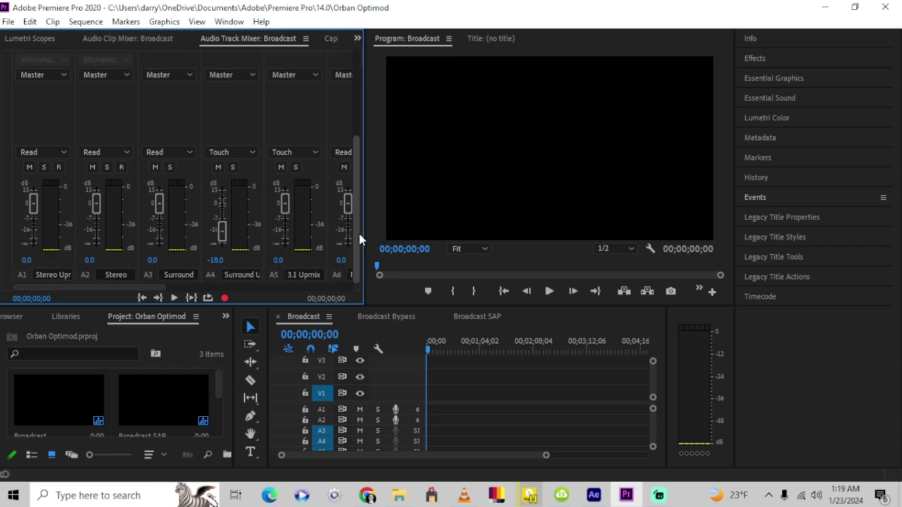
left_click(169, 275)
left_click(231, 274)
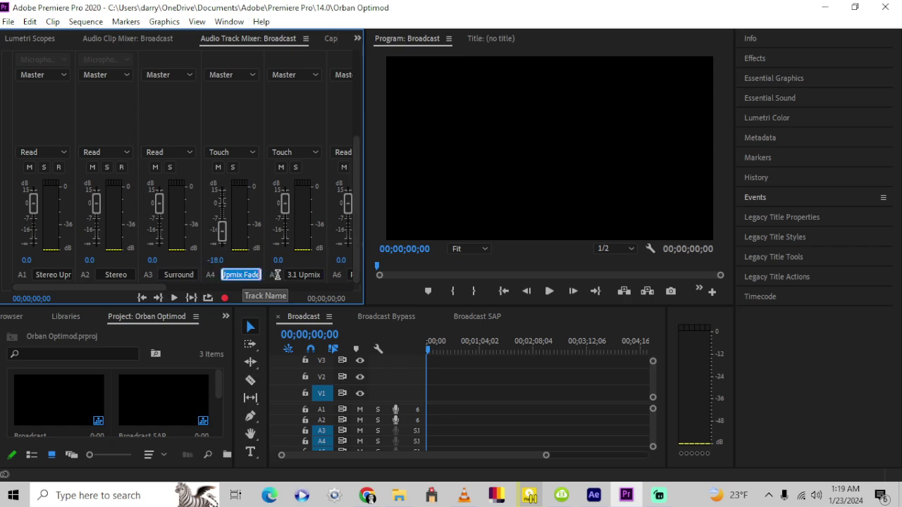
type("Surround Upmix")
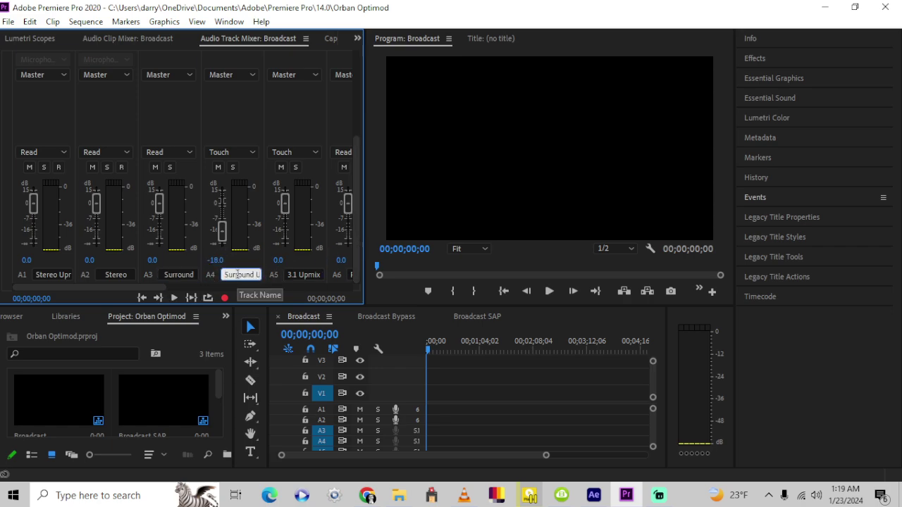
key("Return")
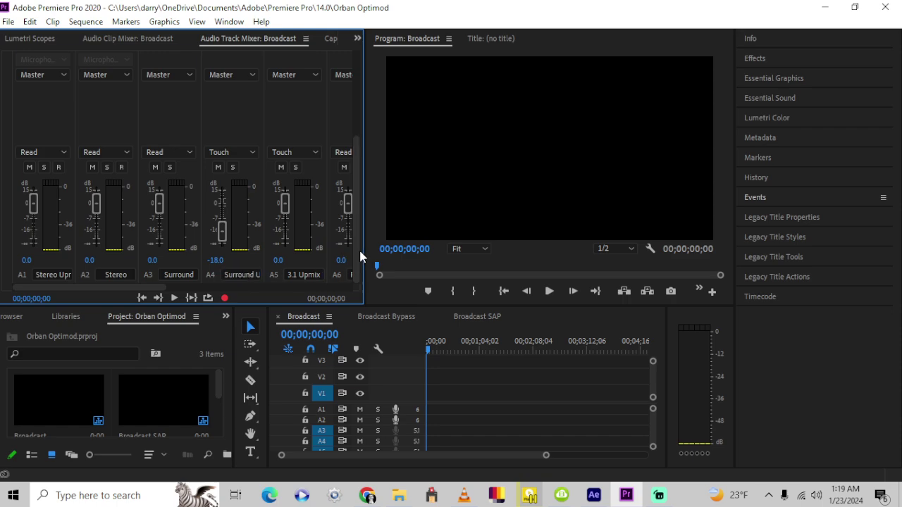
left_click_drag(359, 247, 359, 154)
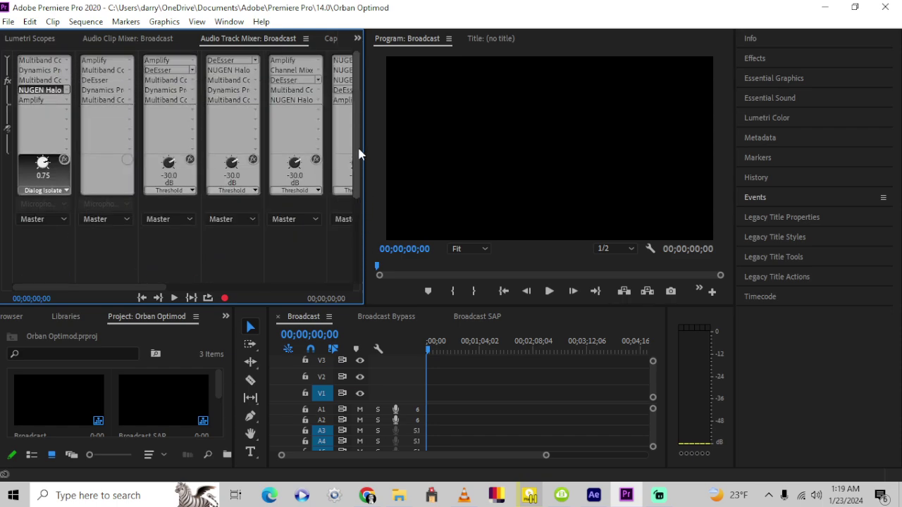
left_click(230, 61)
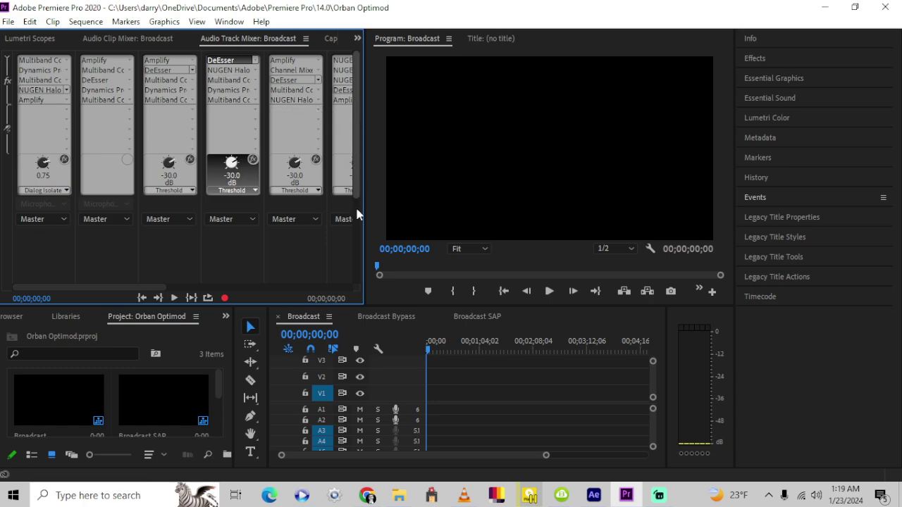
scroll(355, 205, "down", 5)
left_click_drag(136, 288, 248, 287)
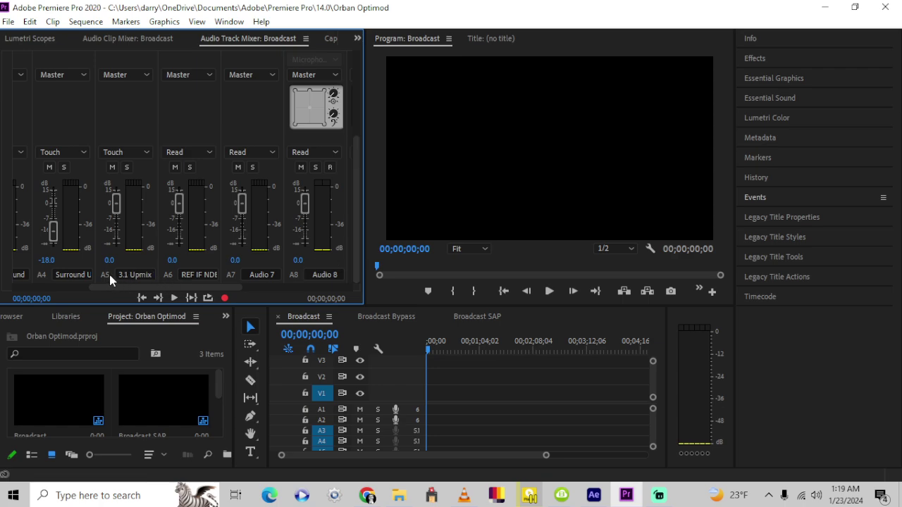
left_click_drag(130, 289, 241, 289)
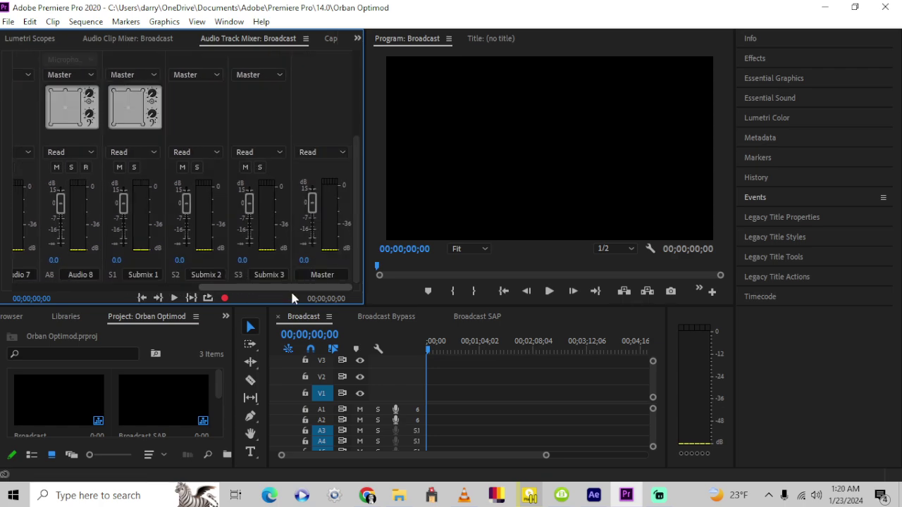
left_click_drag(263, 288, 113, 289)
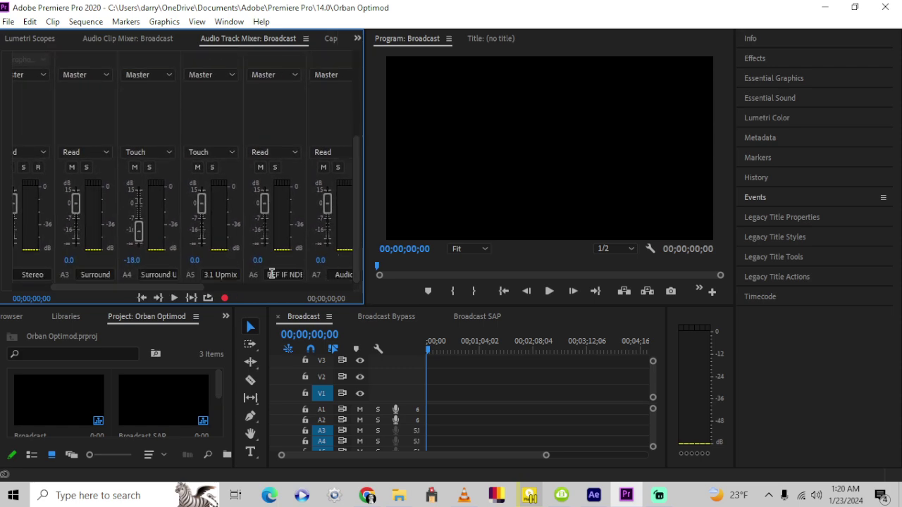
left_click_drag(189, 287, 89, 289)
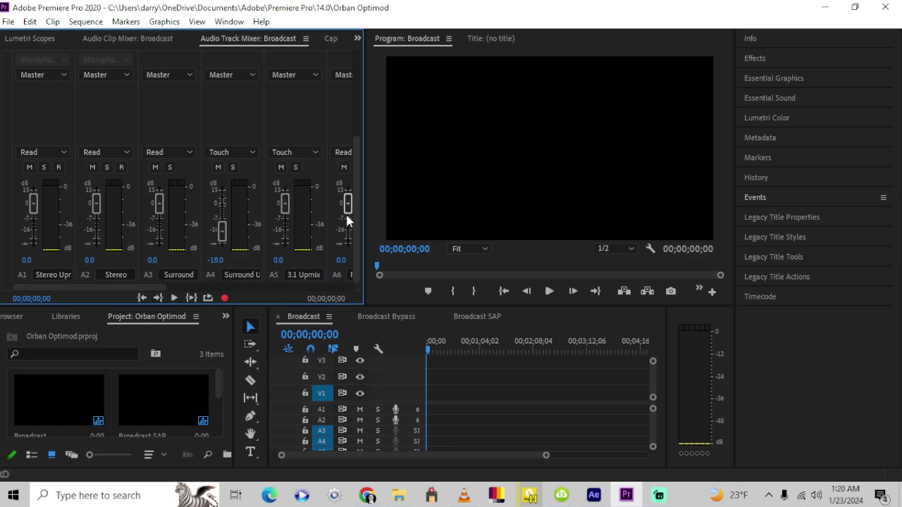
left_click_drag(356, 207, 378, 95)
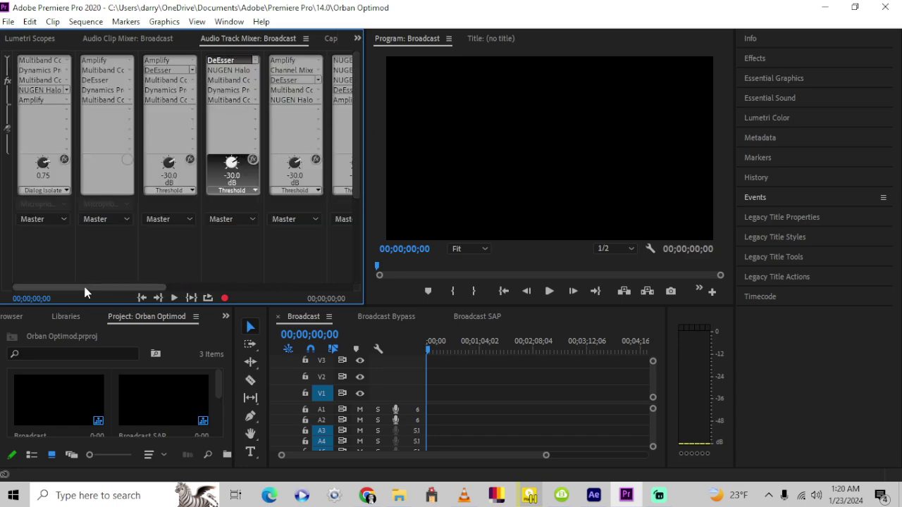
left_click_drag(86, 289, 303, 285)
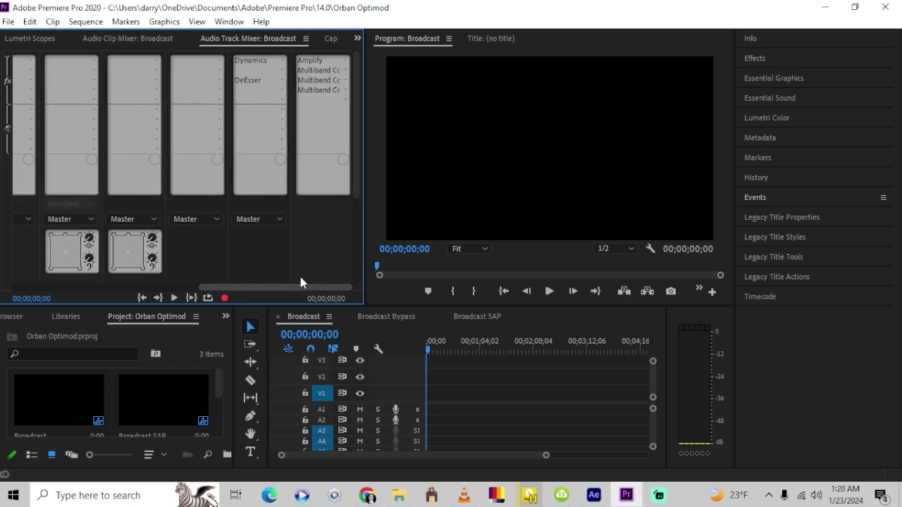
left_click(314, 62)
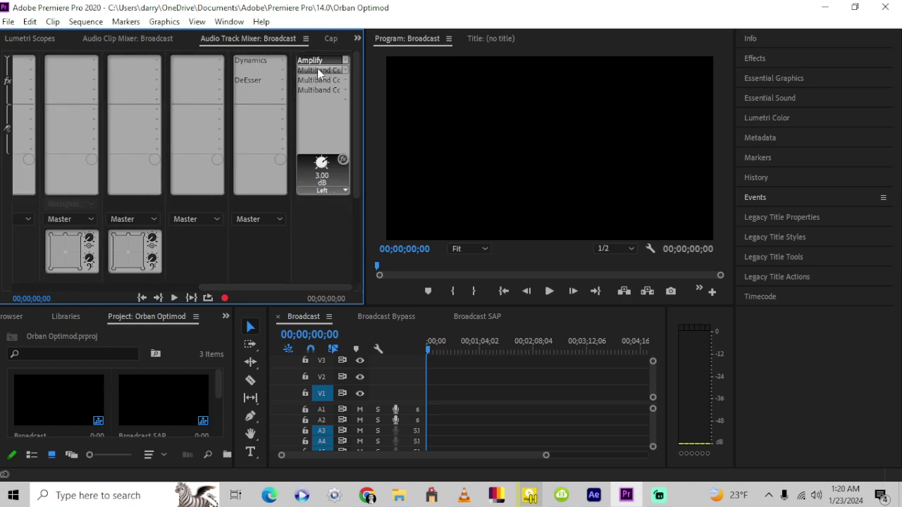
left_click(317, 69)
left_click(318, 87)
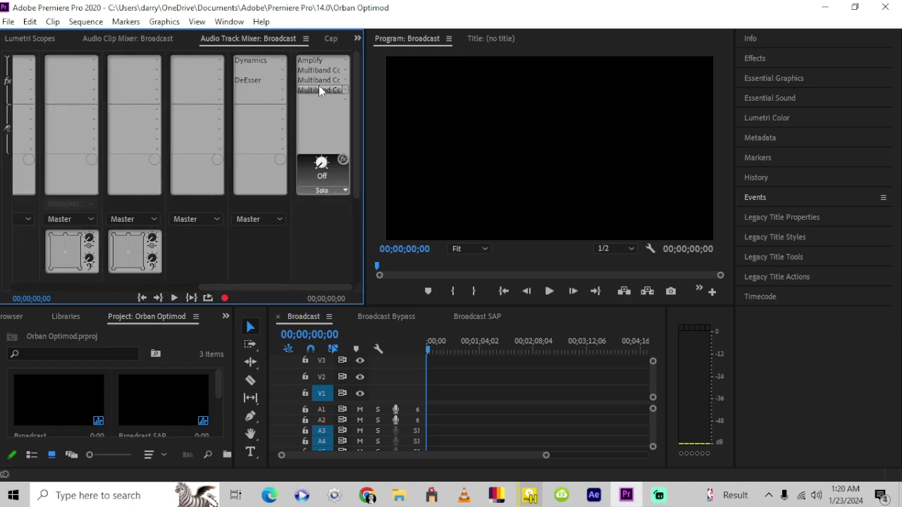
left_click_drag(297, 288, 52, 295)
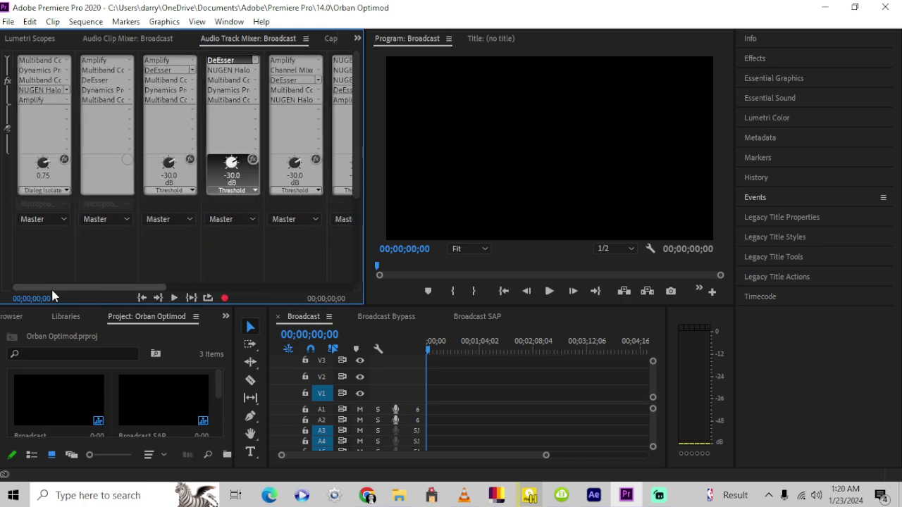
Step: Open track 3's Amplify settings to review its -10dB Cut gains, then close them
right_click(49, 61)
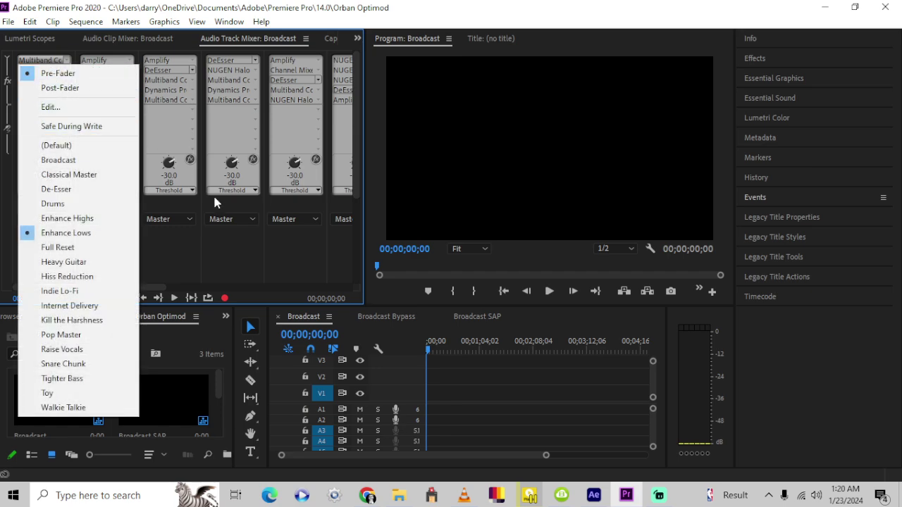
left_click(218, 237)
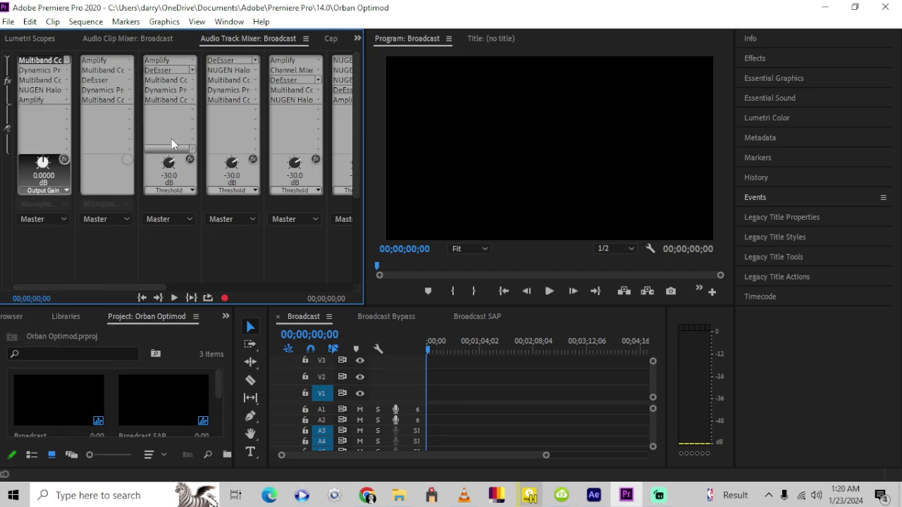
left_click(150, 60)
right_click(146, 63)
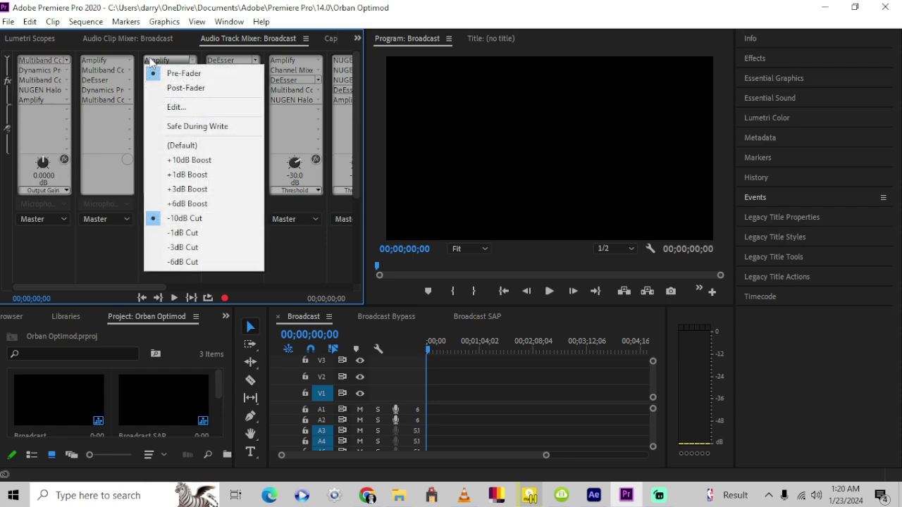
left_click(176, 106)
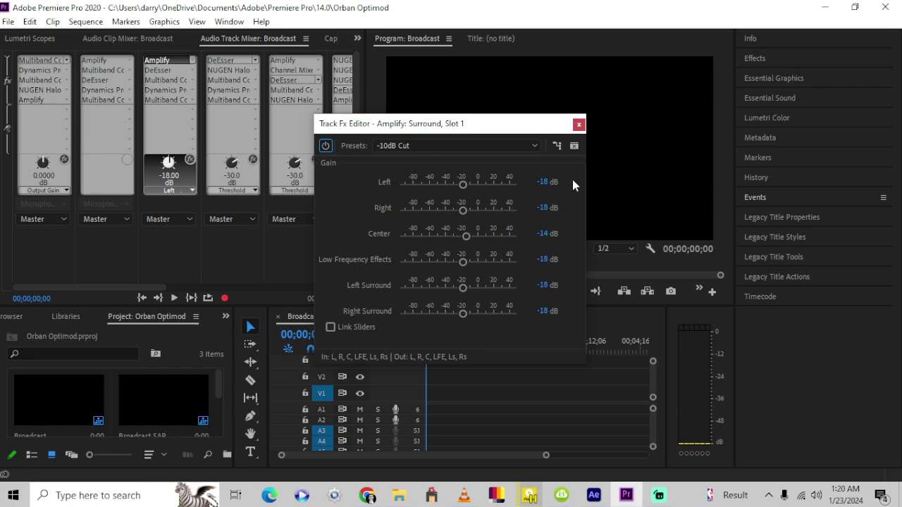
left_click(578, 124)
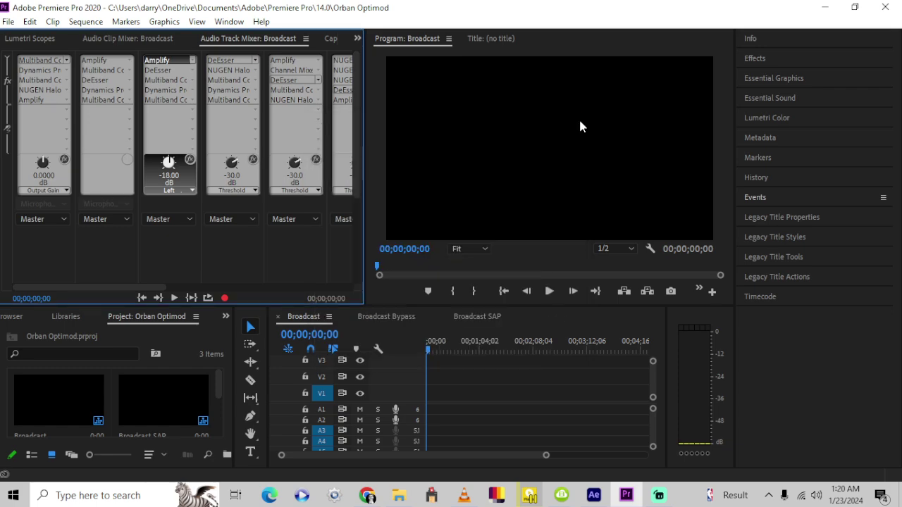
Step: Open track 3's DeEsser settings and keep the (Default) preset
left_click(168, 69)
right_click(168, 69)
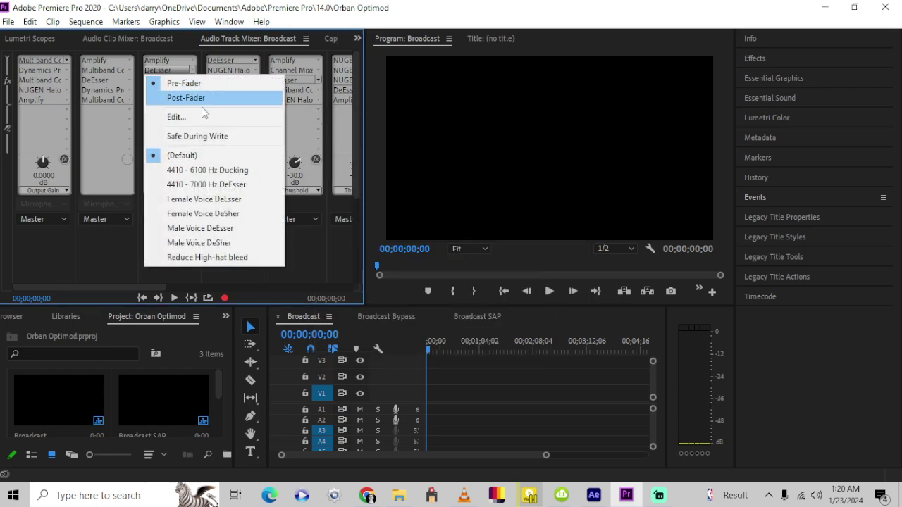
left_click(205, 117)
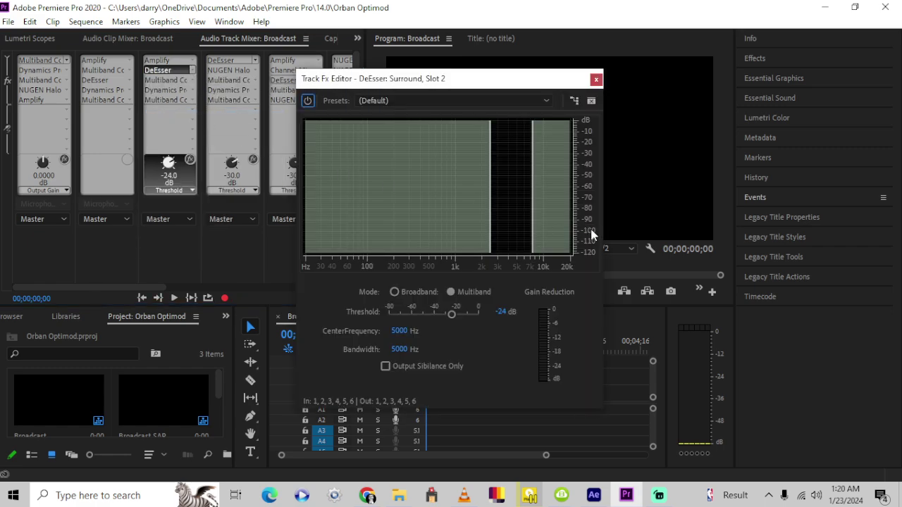
left_click(518, 100)
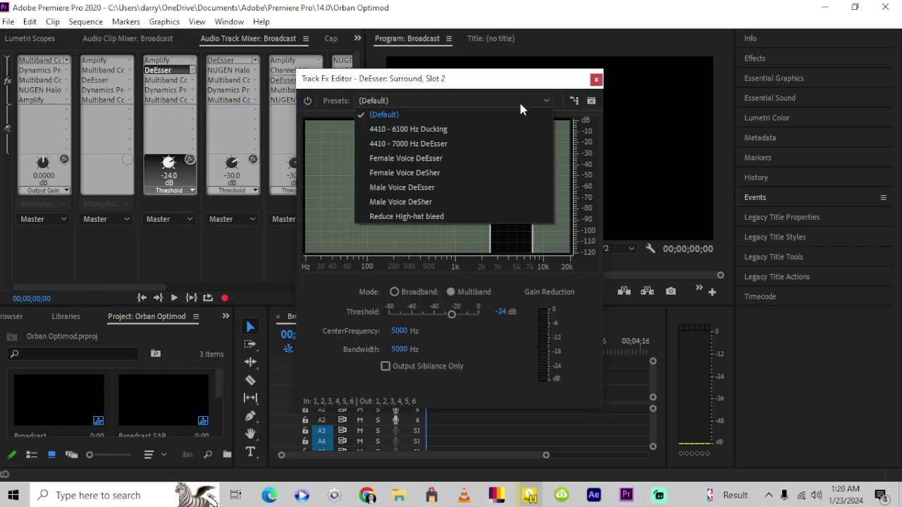
left_click(558, 227)
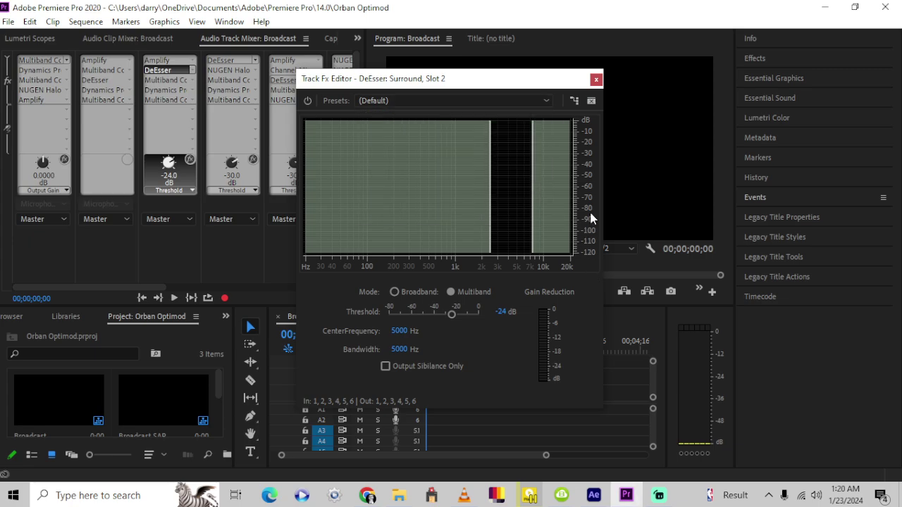
left_click(596, 79)
Step: Review track 3's Multiband Compressor settings and close them
right_click(169, 79)
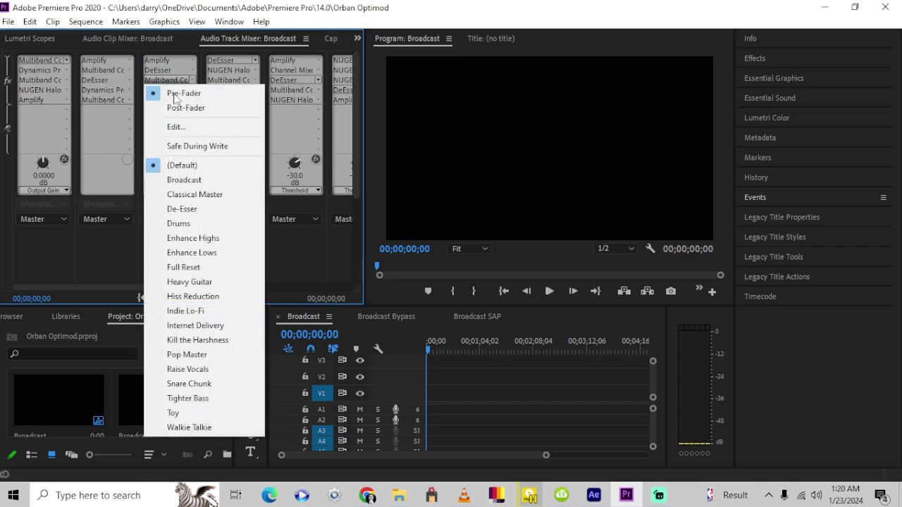
left_click(187, 127)
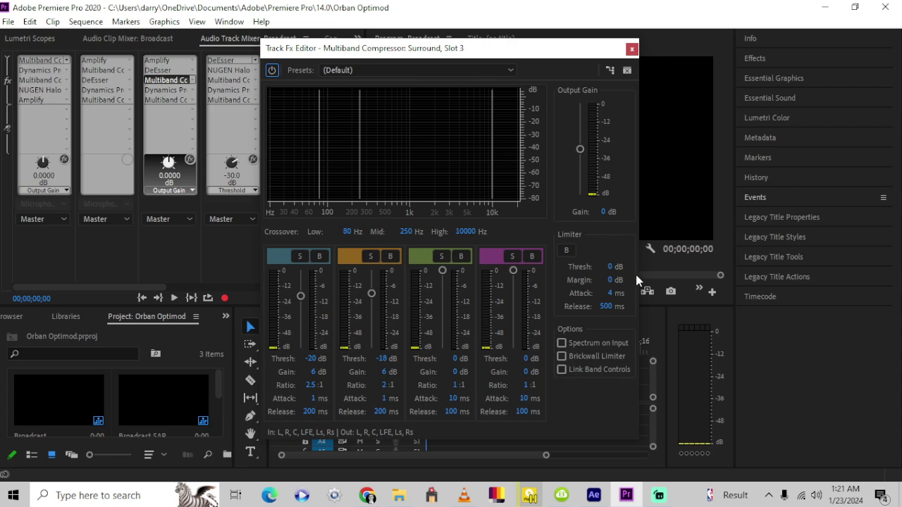
left_click(632, 48)
Step: Review track 3's Dynamics Processing settings: 120:1 above -24 dB, 16 dB output gain
right_click(176, 88)
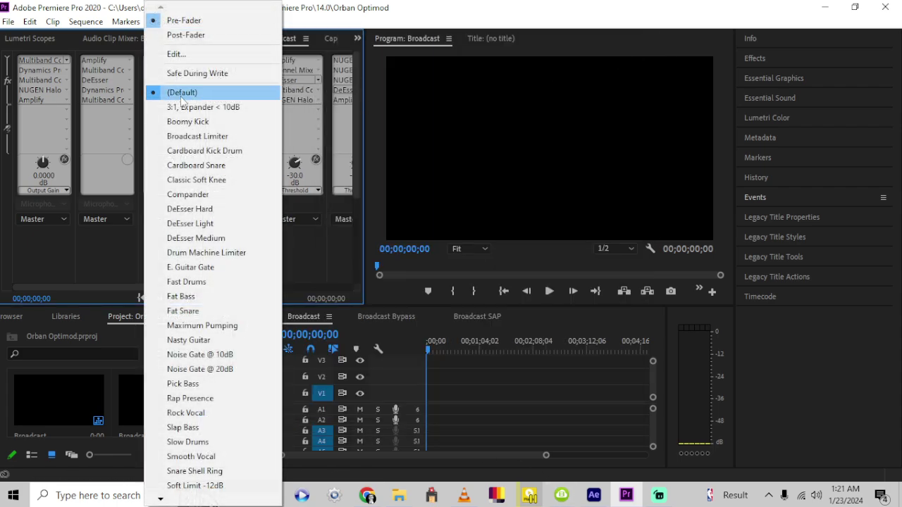
left_click(176, 54)
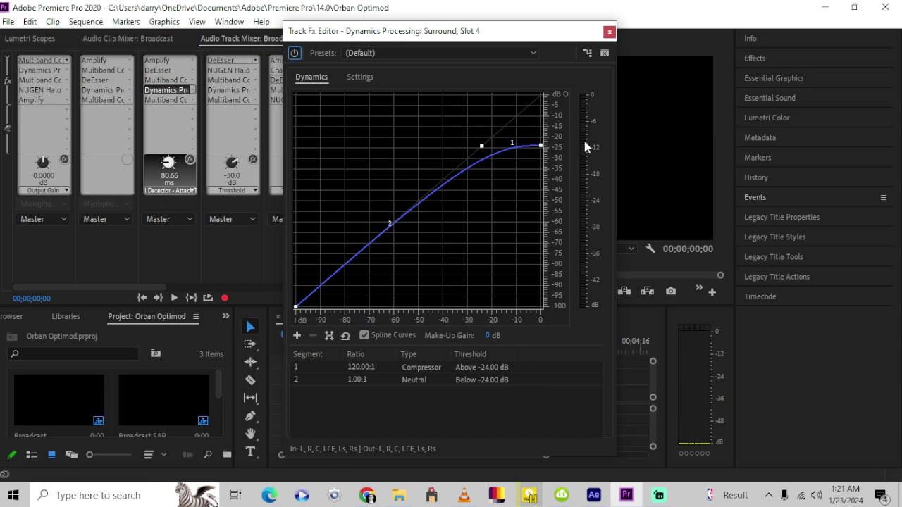
left_click(362, 80)
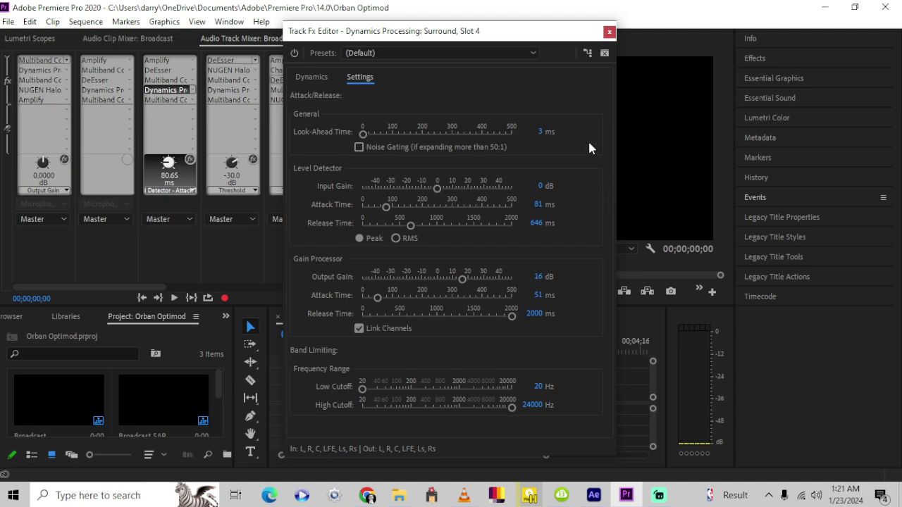
left_click(609, 31)
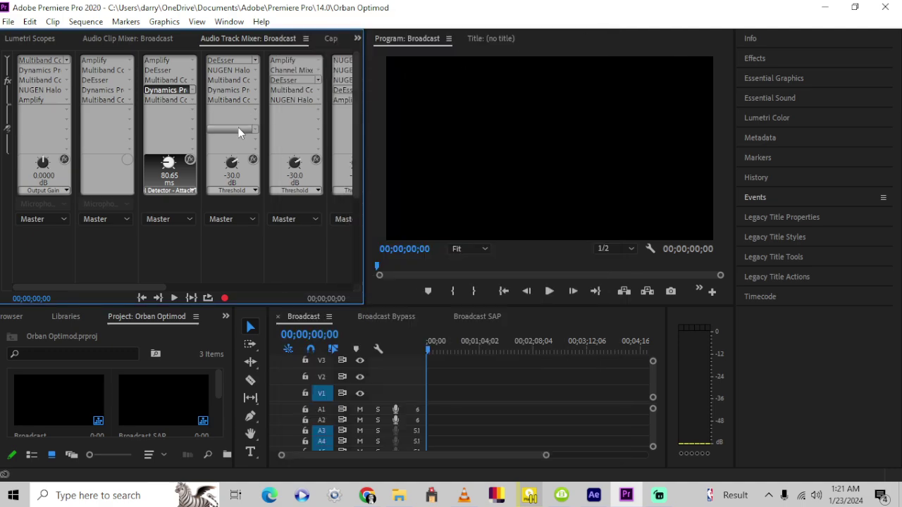
right_click(173, 102)
left_click(180, 146)
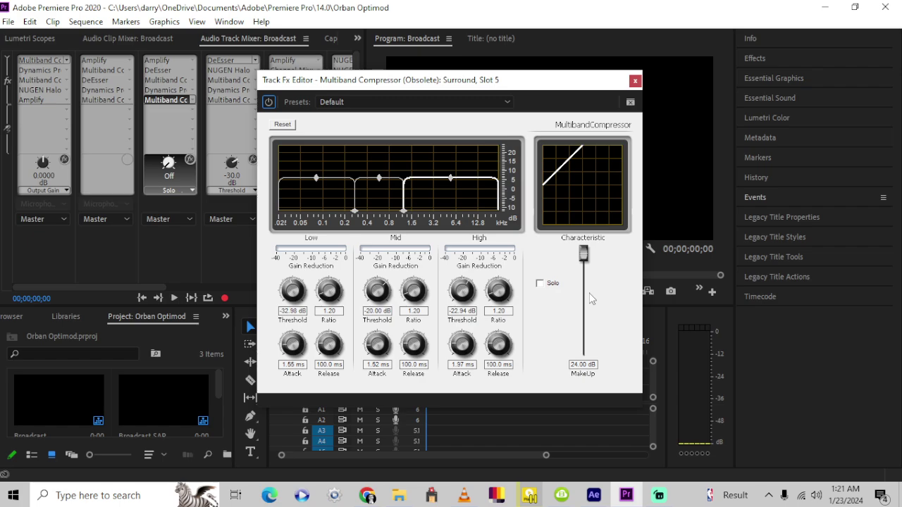
left_click(635, 80)
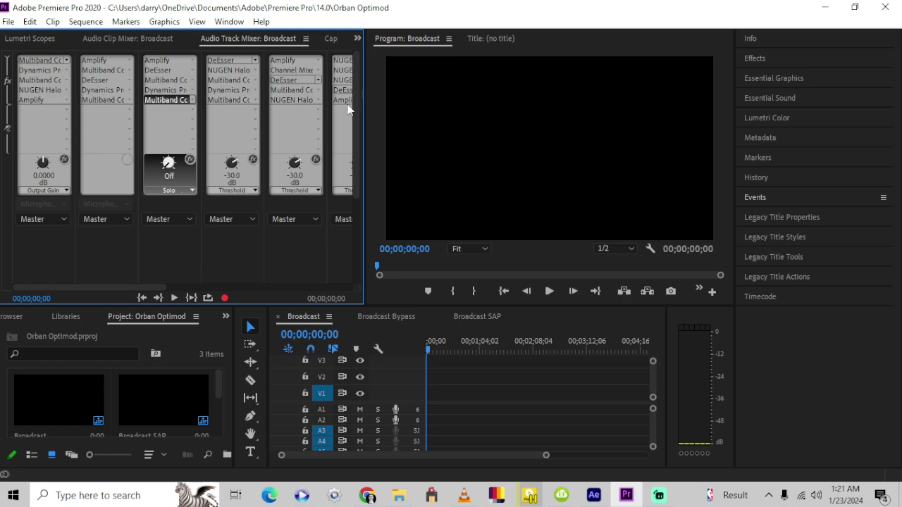
scroll(354, 124, "down", 3)
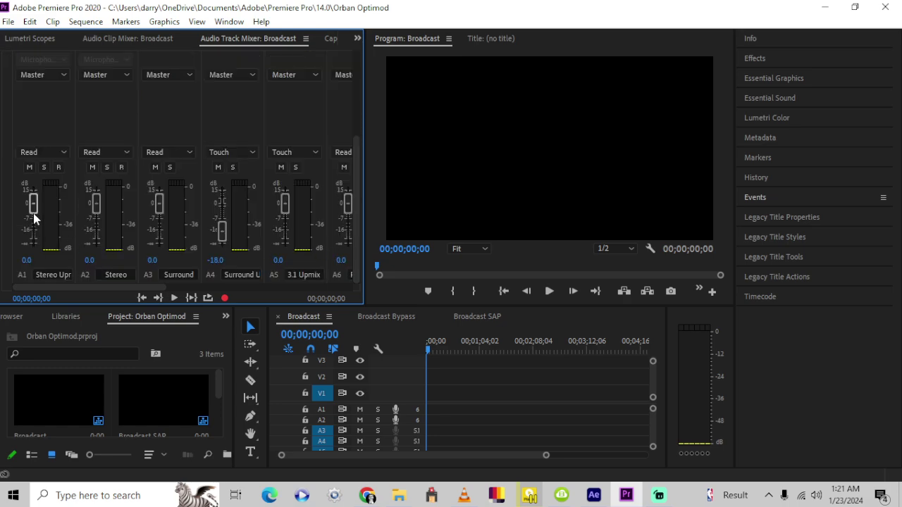
scroll(358, 197, "up", 3)
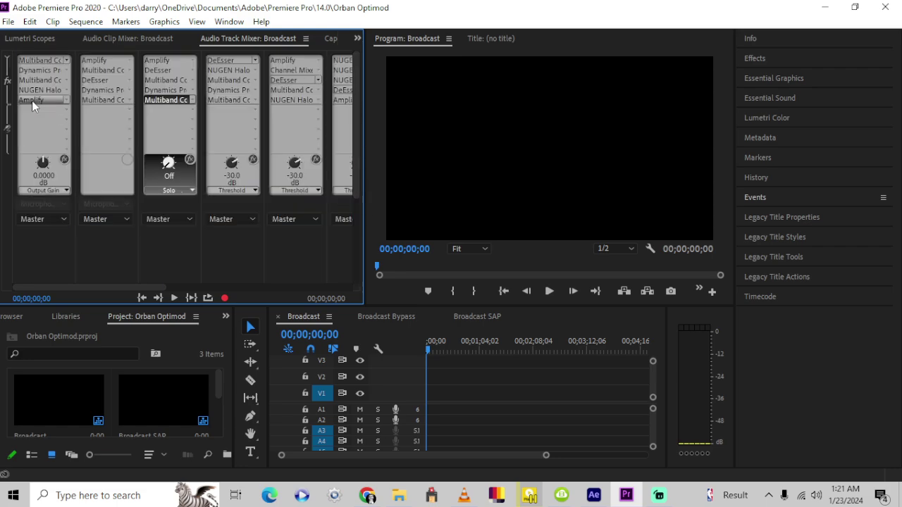
left_click(31, 101)
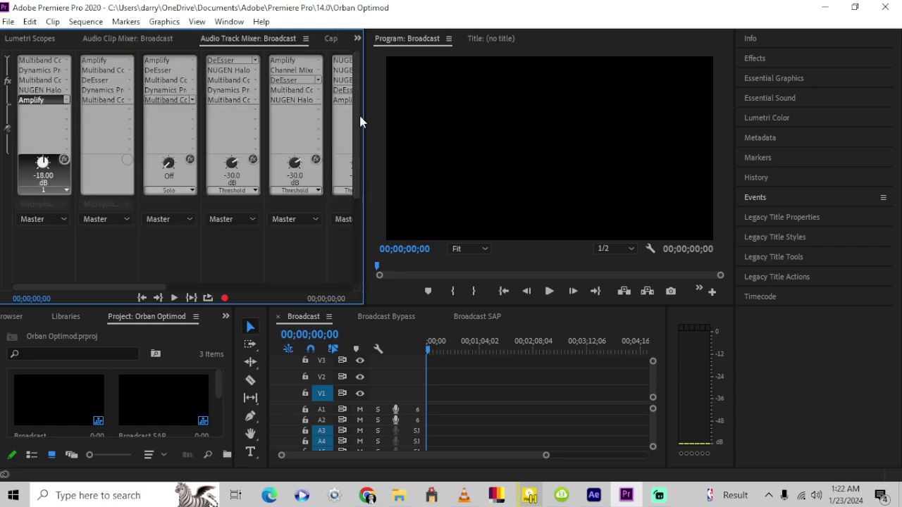
Step: Check track A4's full name and scroll the mixer over to the Master channel
scroll(358, 237, "down", 3)
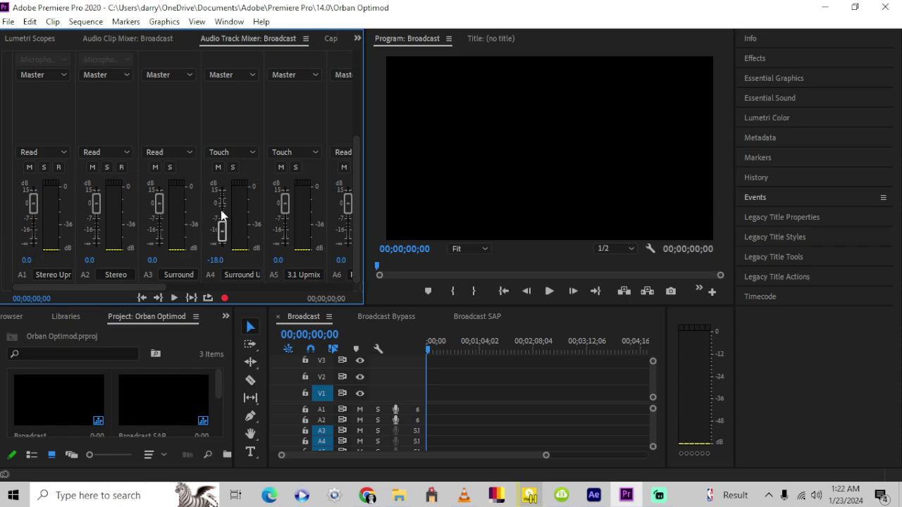
left_click(242, 275)
scroll(359, 119, "up", 3)
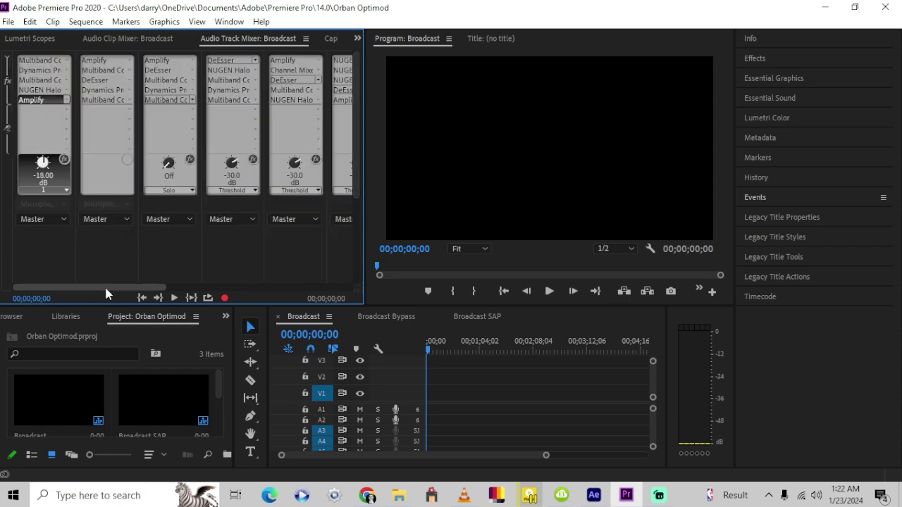
left_click_drag(105, 284, 352, 272)
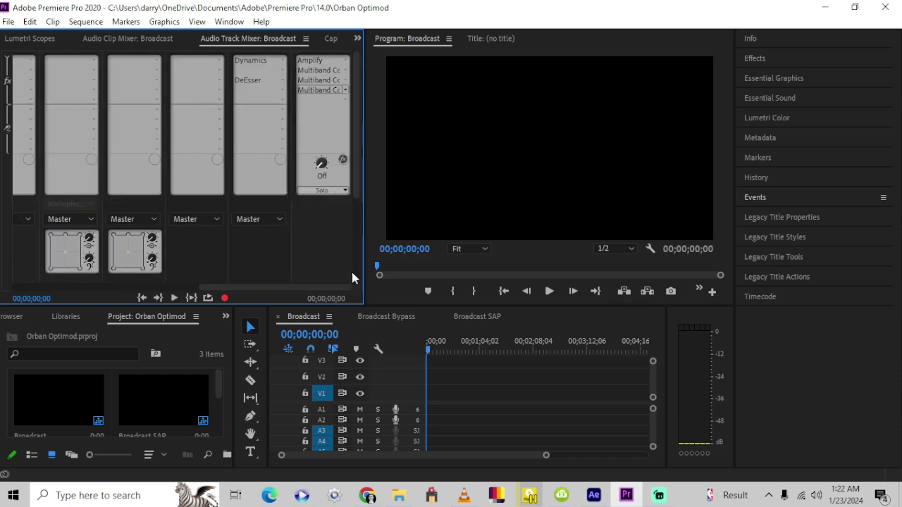
Step: Verify the Master Amplify gains (3 dB, Center -1 dB) and select its Multiband Compressor
right_click(299, 62)
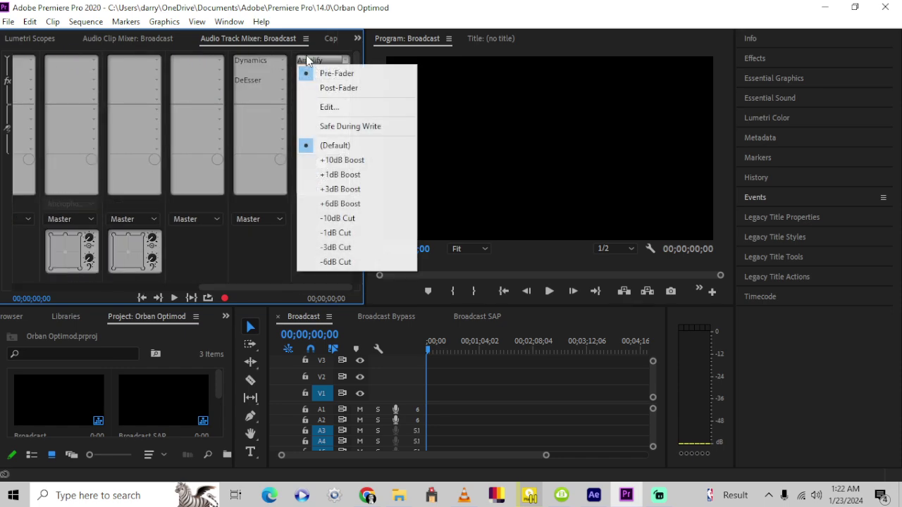
left_click(336, 112)
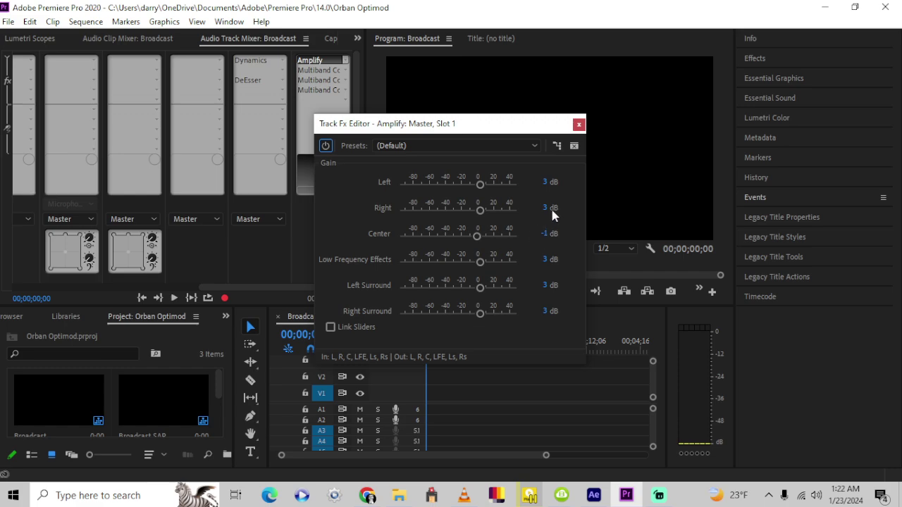
left_click(579, 125)
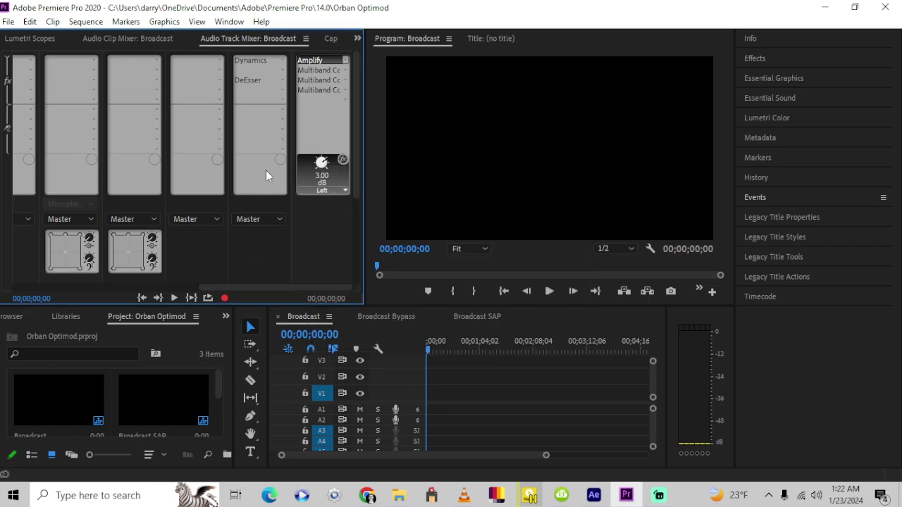
left_click(308, 67)
right_click(308, 66)
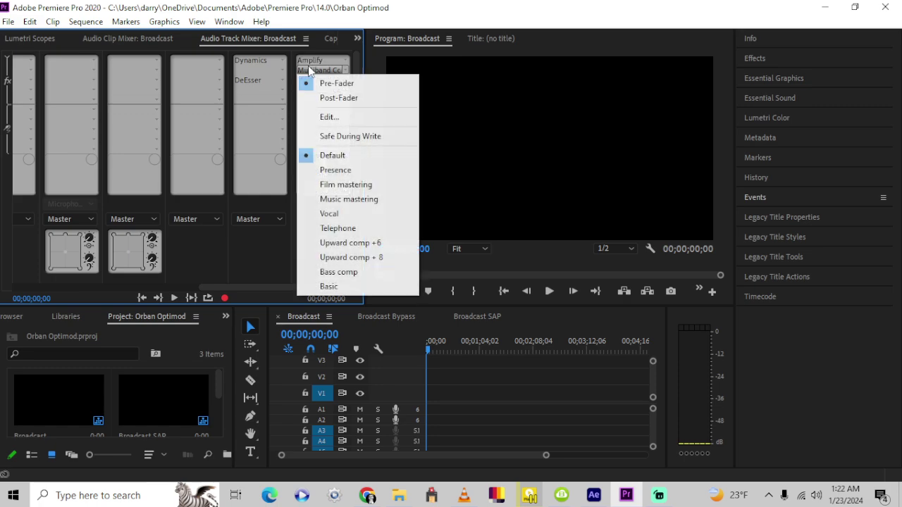
Step: Inspect the Master Multiband Compressor's Default crossovers at 120, 2050 and 10000 Hz, then close it
left_click(356, 118)
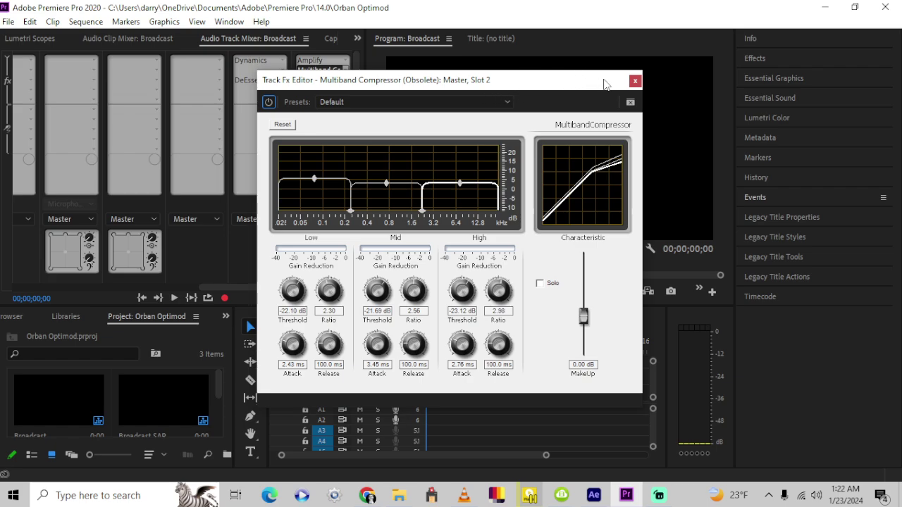
left_click(634, 83)
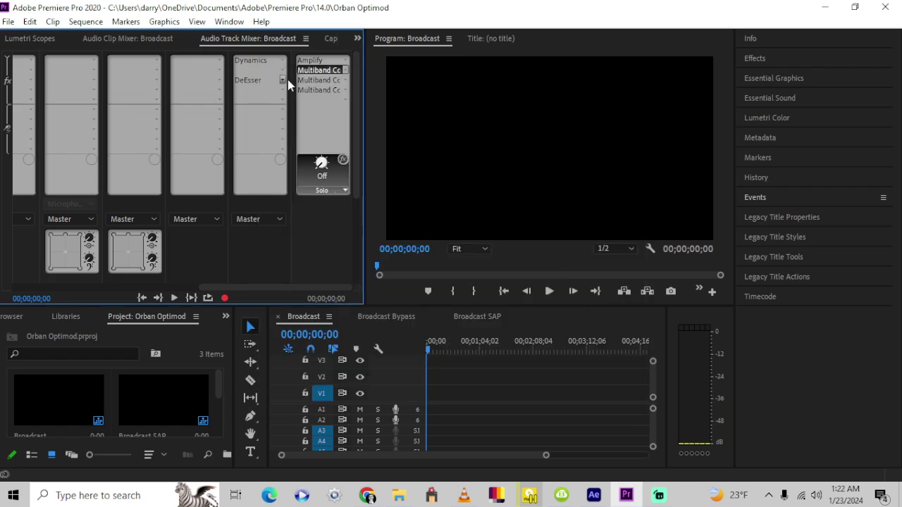
right_click(320, 79)
left_click(347, 129)
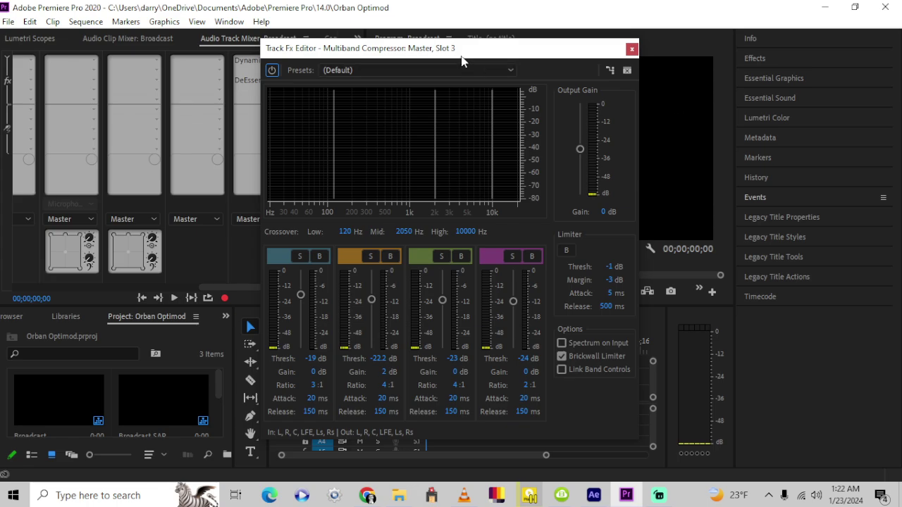
left_click_drag(456, 50, 572, 48)
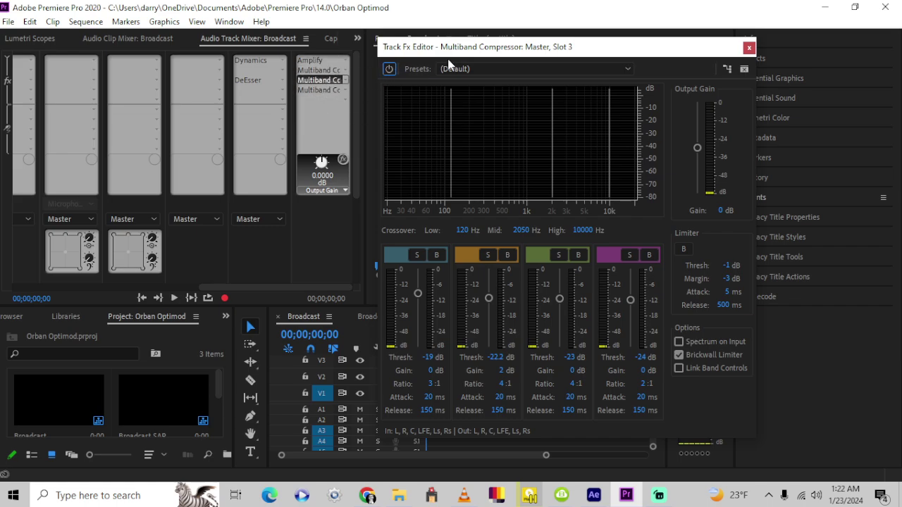
left_click_drag(457, 47, 430, 42)
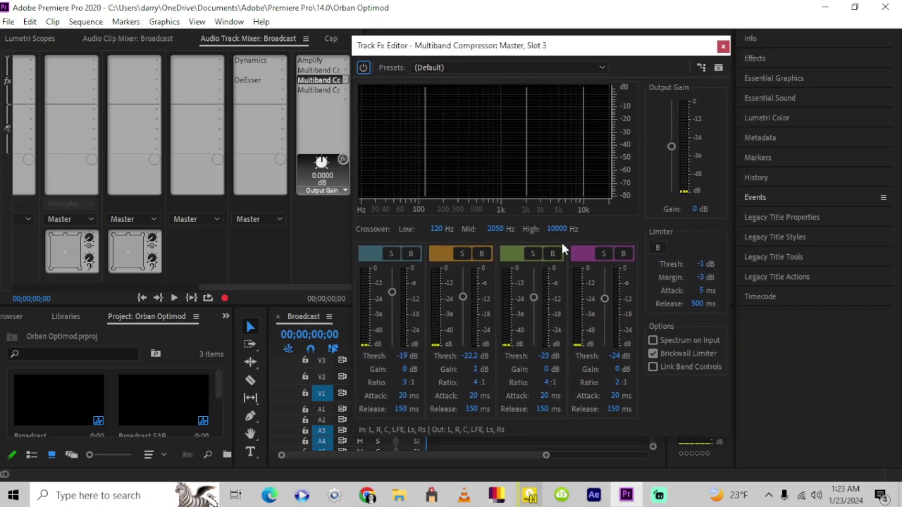
left_click(724, 46)
Step: Review the Master's slot-4 compressor settings and close the editor
right_click(331, 93)
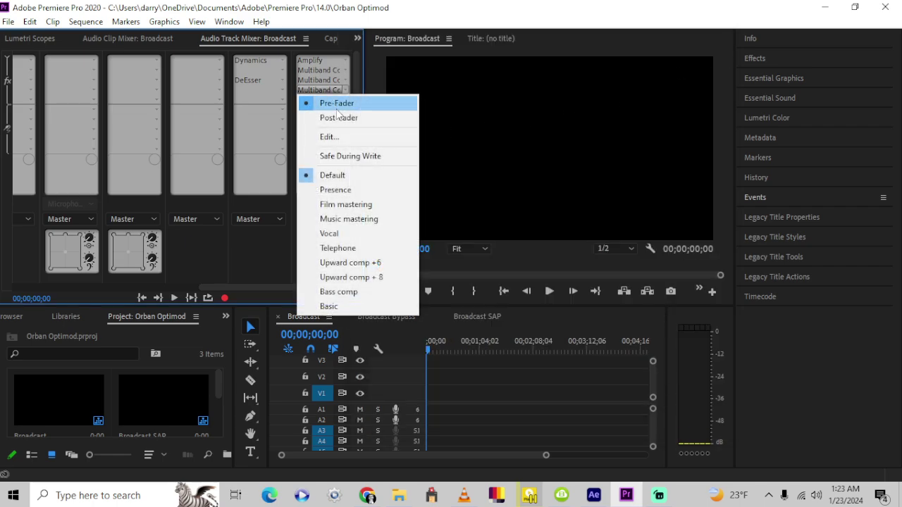
left_click(340, 133)
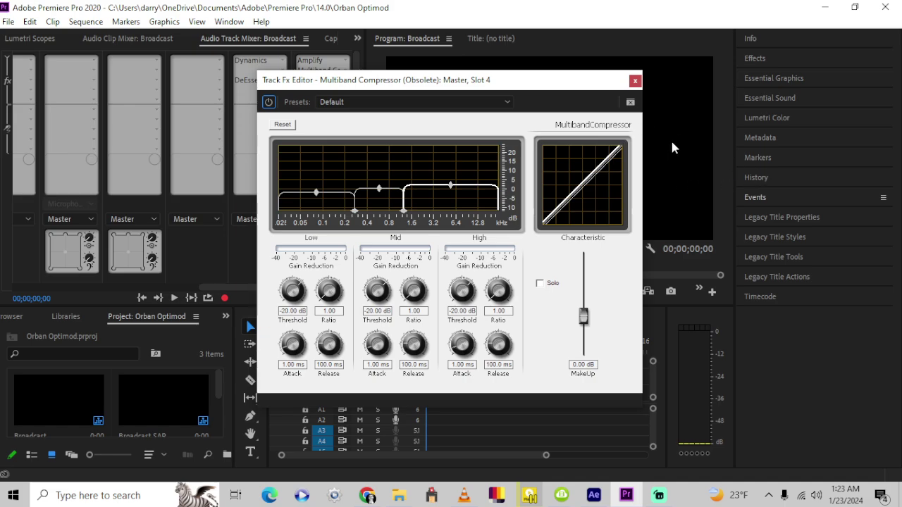
left_click(635, 79)
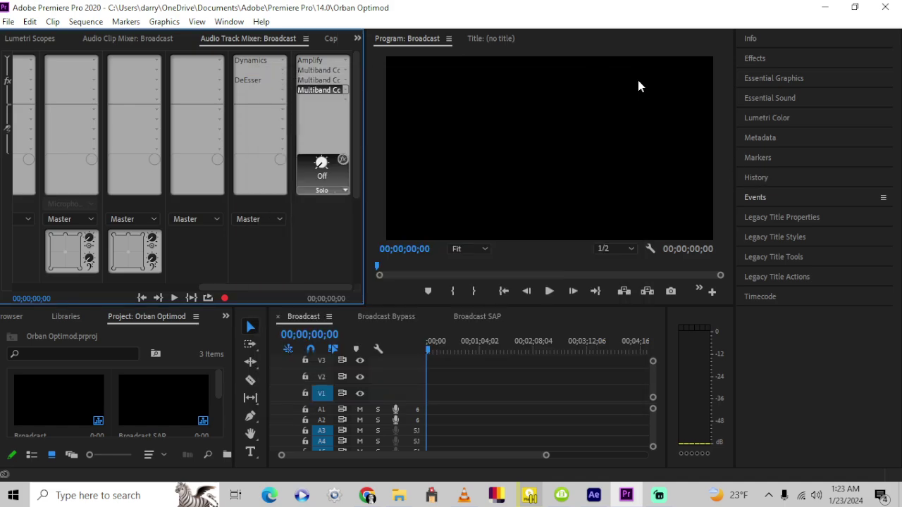
Step: Scroll the mixer back left and switch to the Broadcast Bypass sequence
right_click(210, 349)
left_click(192, 345)
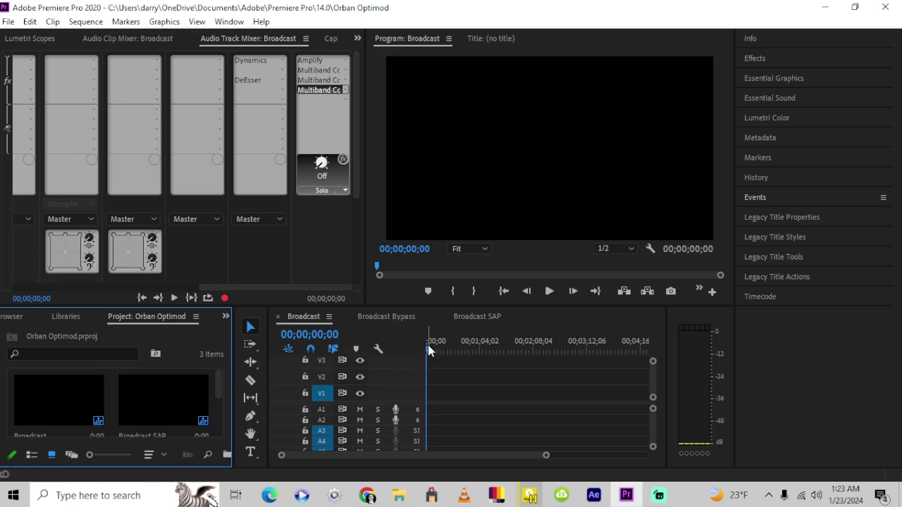
left_click(386, 352)
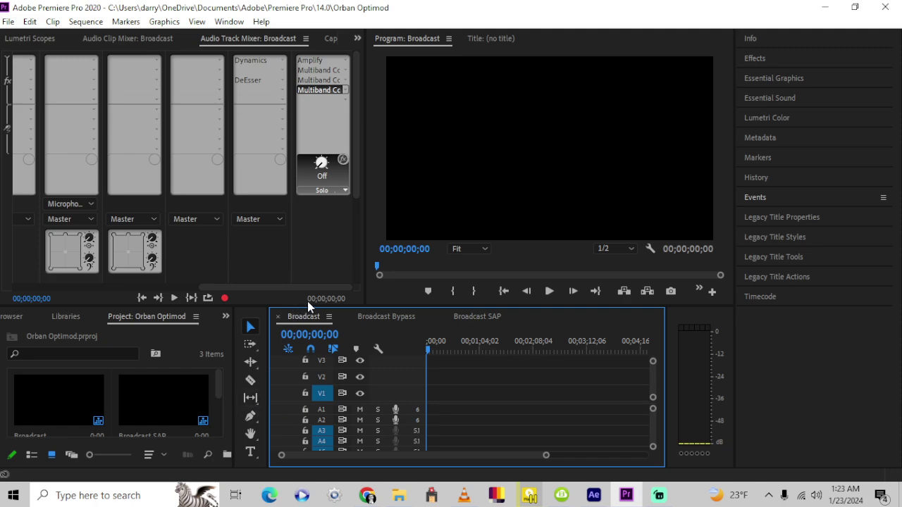
left_click_drag(206, 287, 47, 288)
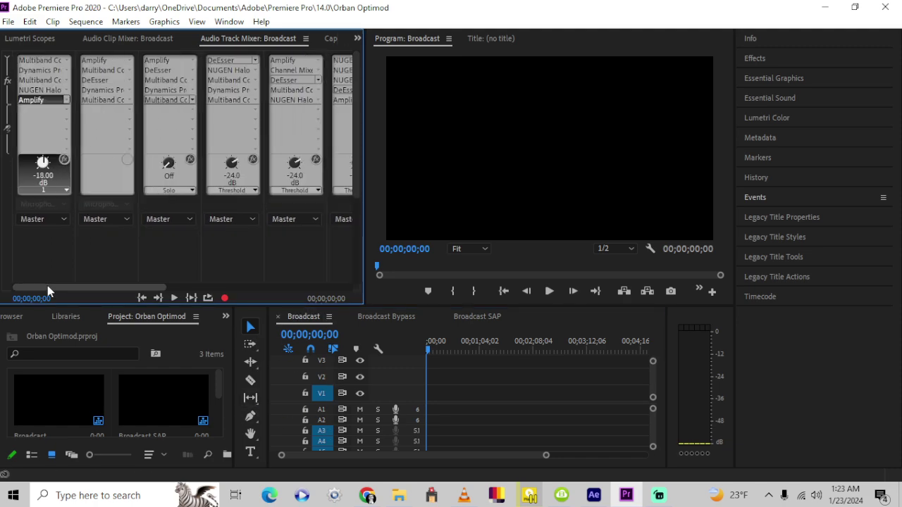
left_click(395, 318)
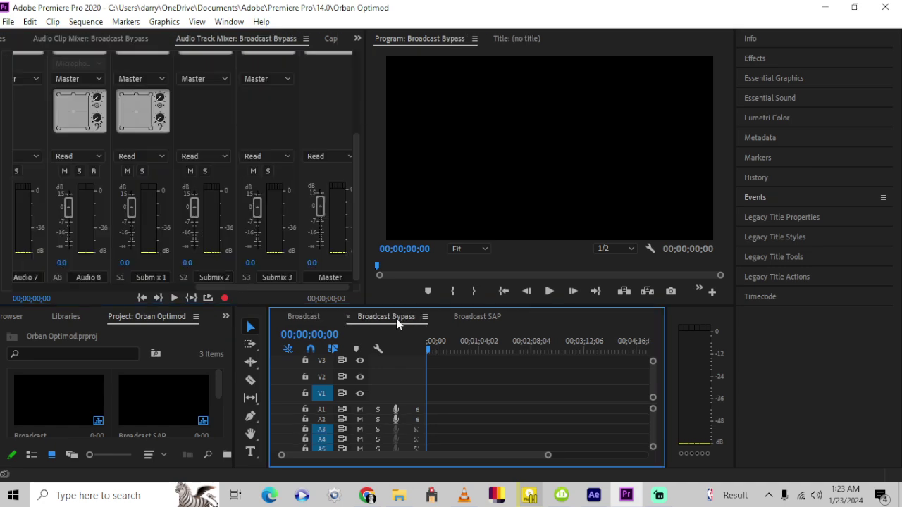
left_click_drag(355, 221, 365, 113)
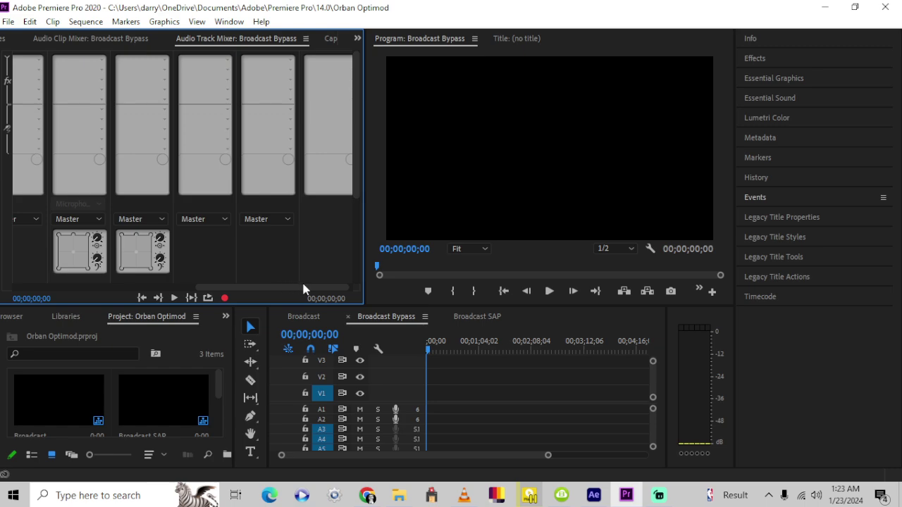
left_click_drag(318, 287, 83, 291)
left_click_drag(181, 290, 322, 282)
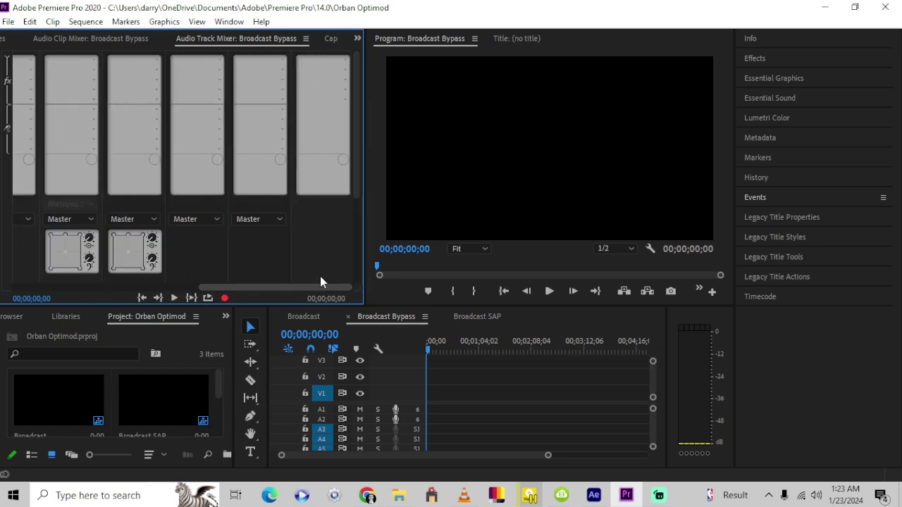
left_click(426, 353)
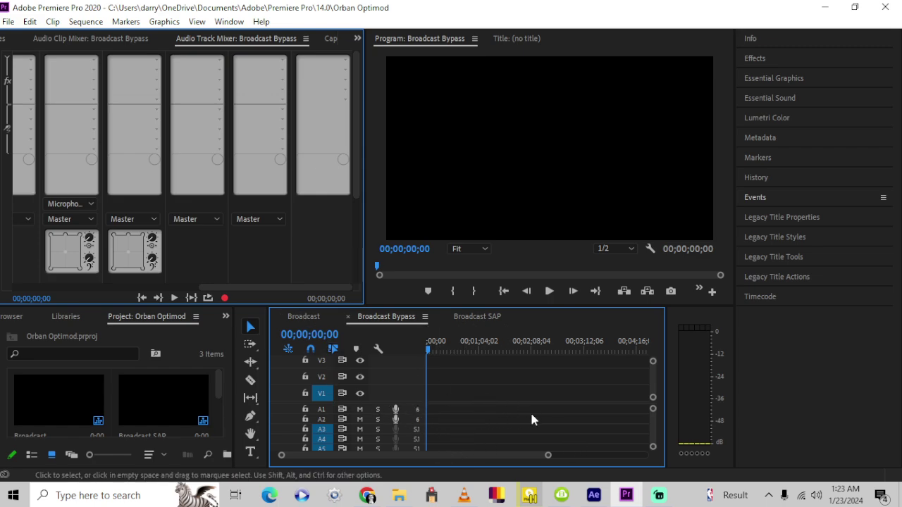
left_click(480, 321)
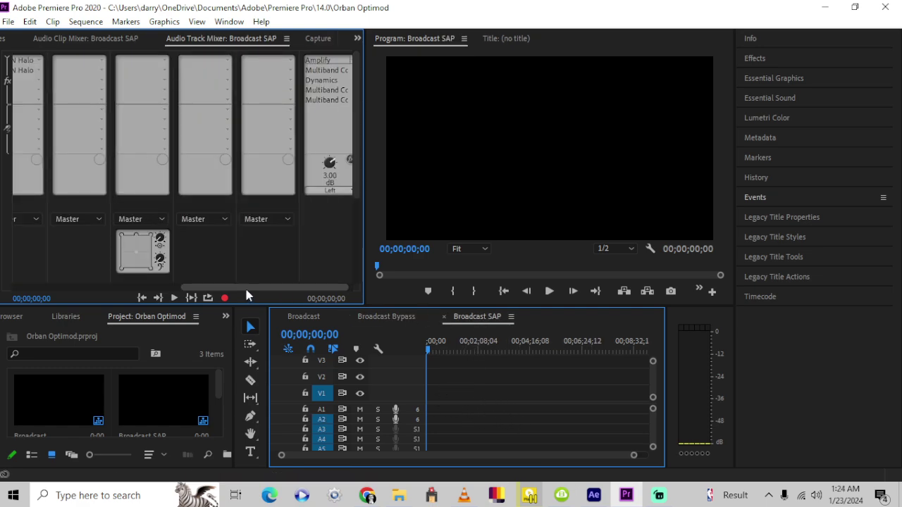
Step: Scan the Broadcast SAP mixer tracks and Project panel, then return to the Broadcast sequence
left_click_drag(247, 290, 44, 291)
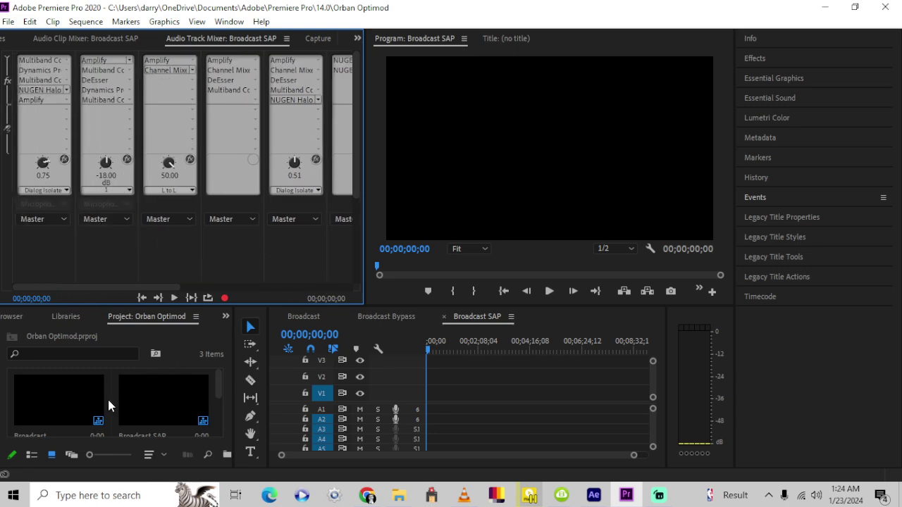
left_click(49, 409)
scroll(54, 408, "down", 2)
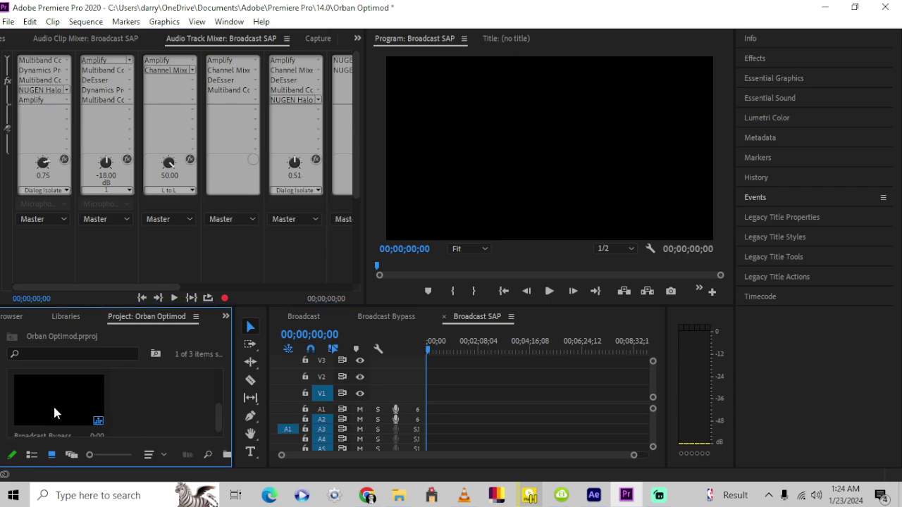
scroll(54, 403, "up", 2)
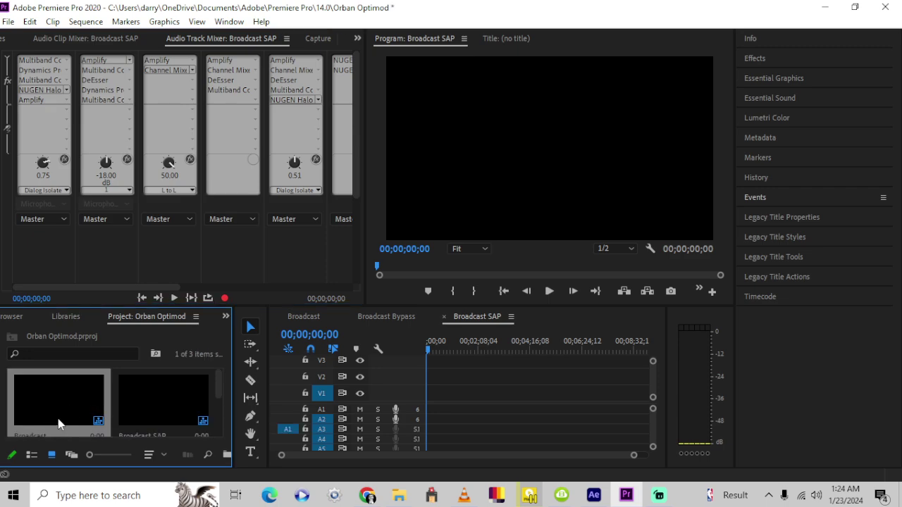
scroll(95, 421, "down", 2)
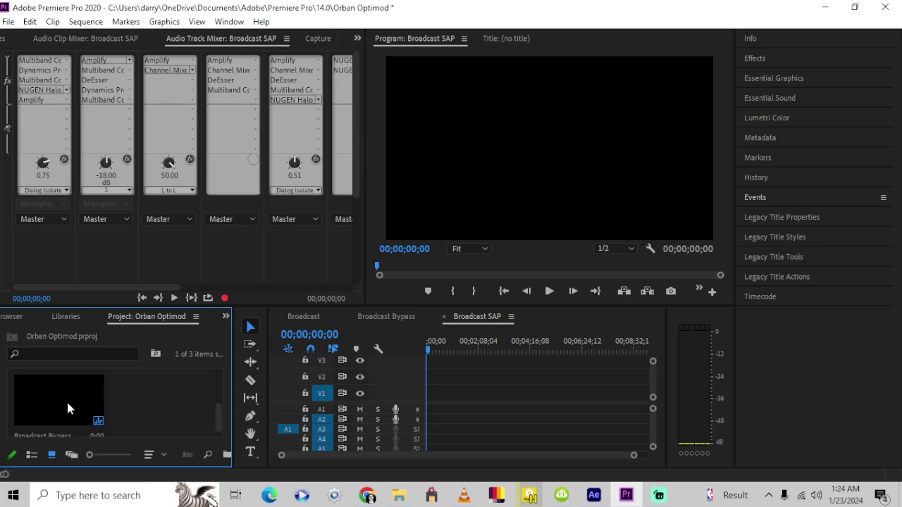
left_click(319, 317)
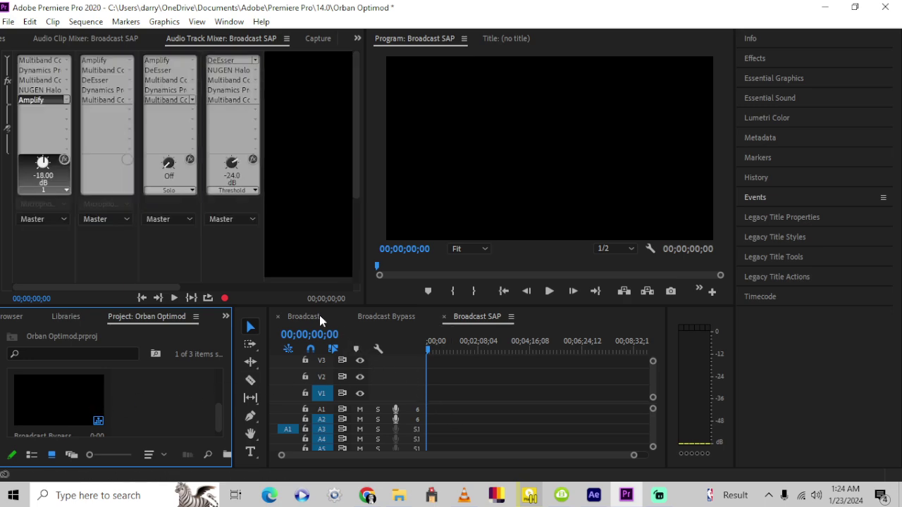
right_click(157, 392)
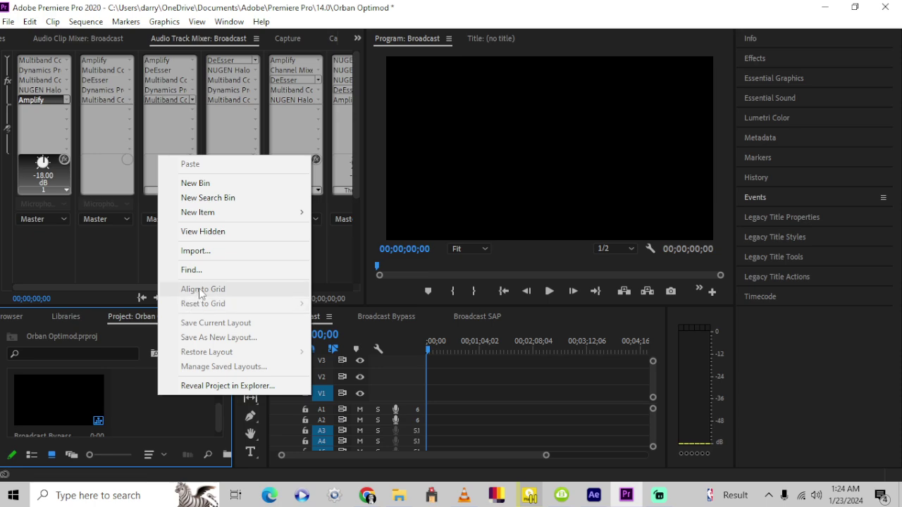
Step: Import icarly_mixdown_1.mp4 from the TOSHIBA EXT (F:) drive into the project bin
left_click(215, 253)
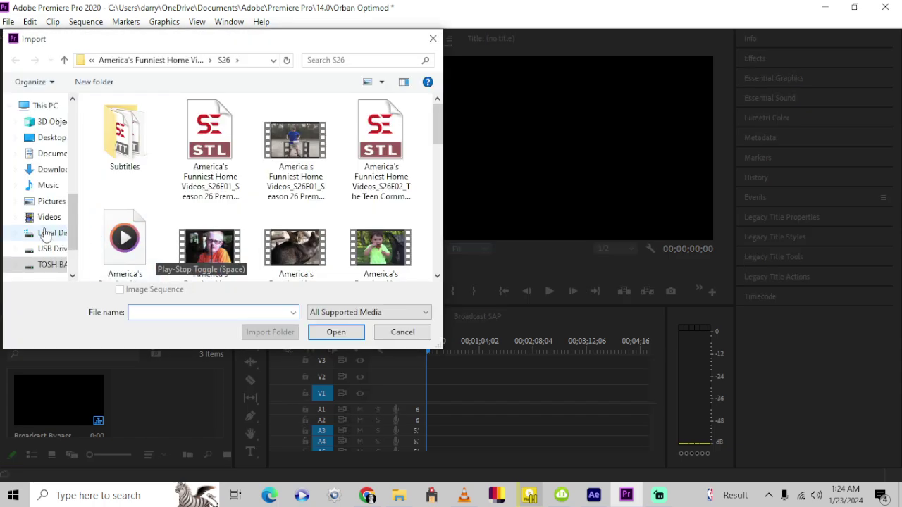
left_click(61, 267)
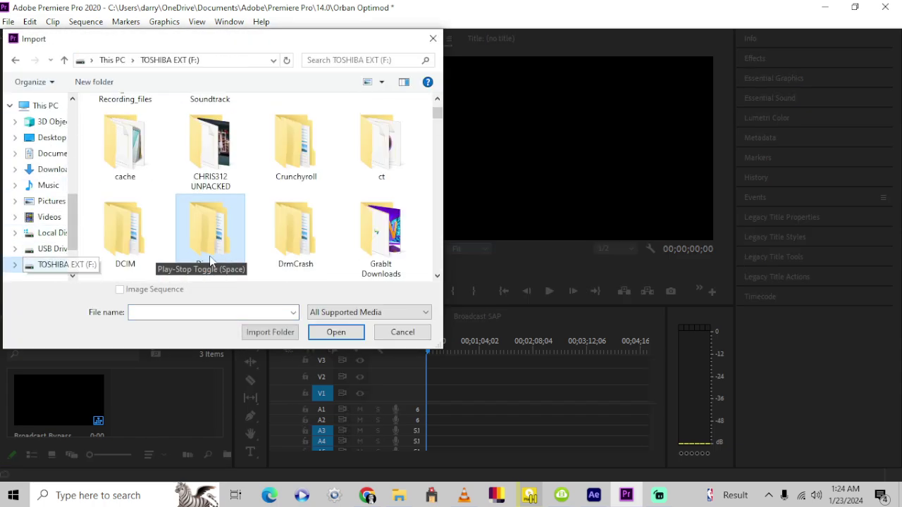
scroll(209, 260, "down", 15)
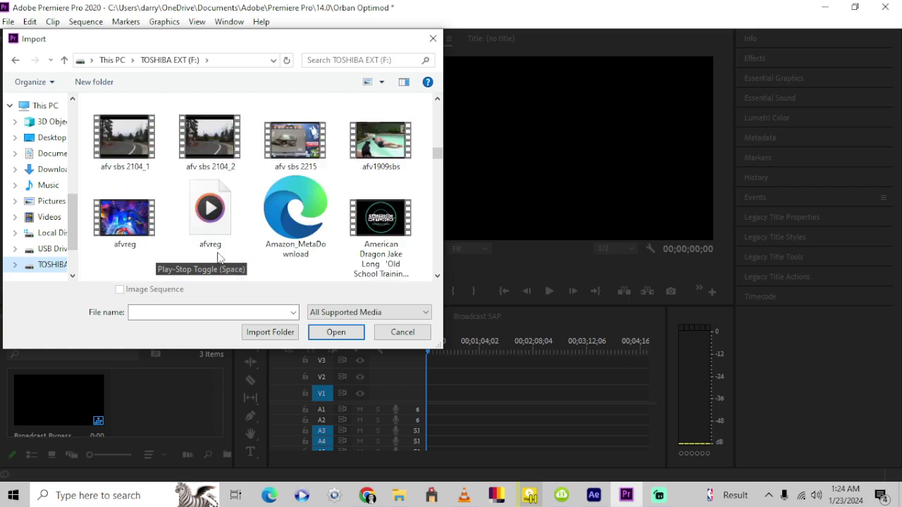
scroll(218, 258, "down", 15)
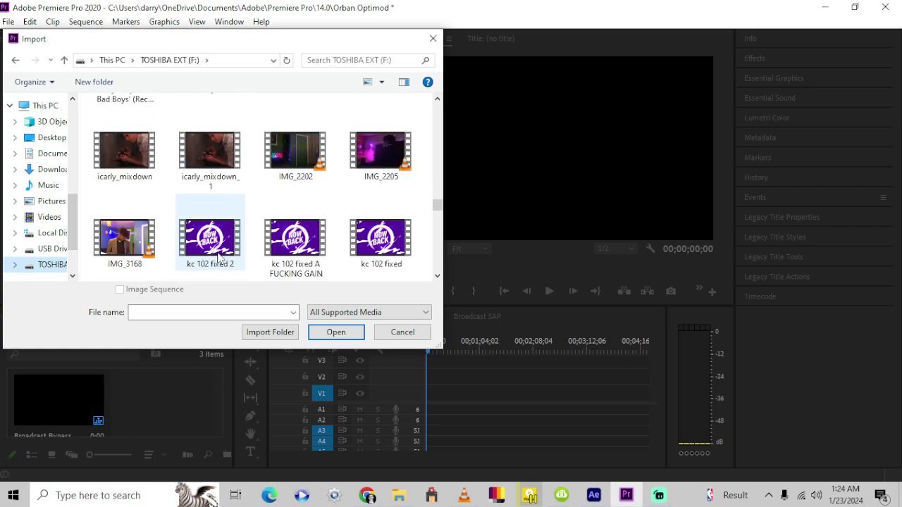
scroll(218, 258, "down", 15)
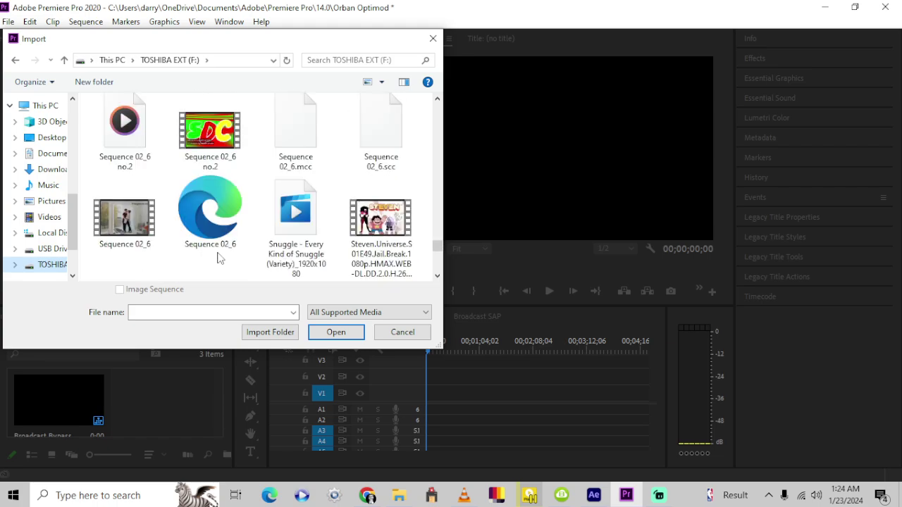
scroll(218, 258, "down", 8)
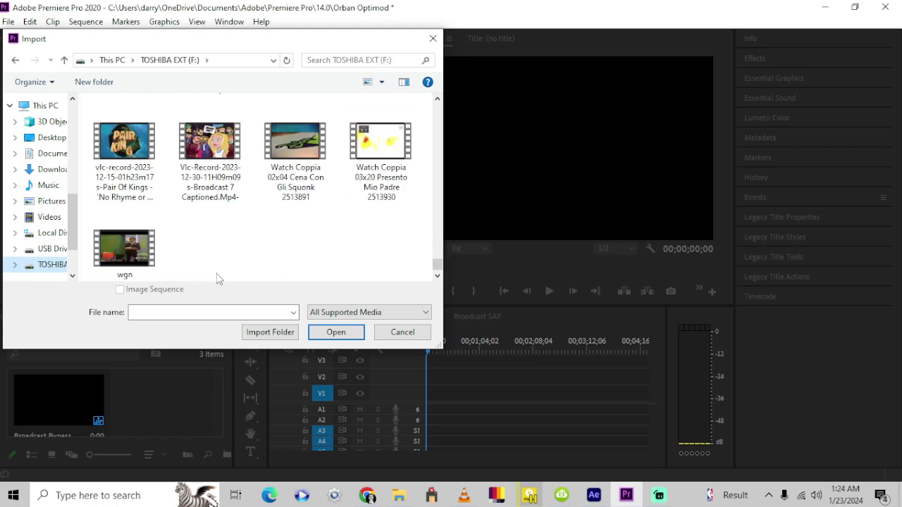
left_click(214, 313)
type("i")
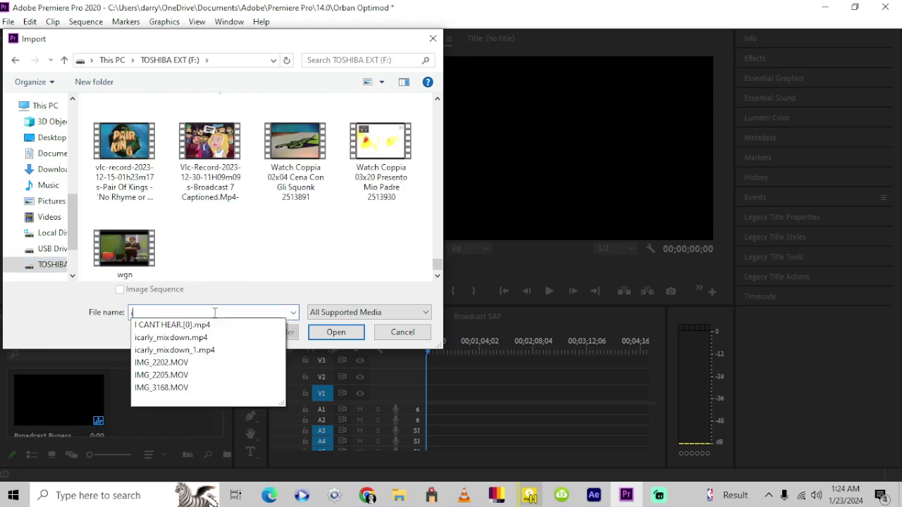
left_click(174, 350)
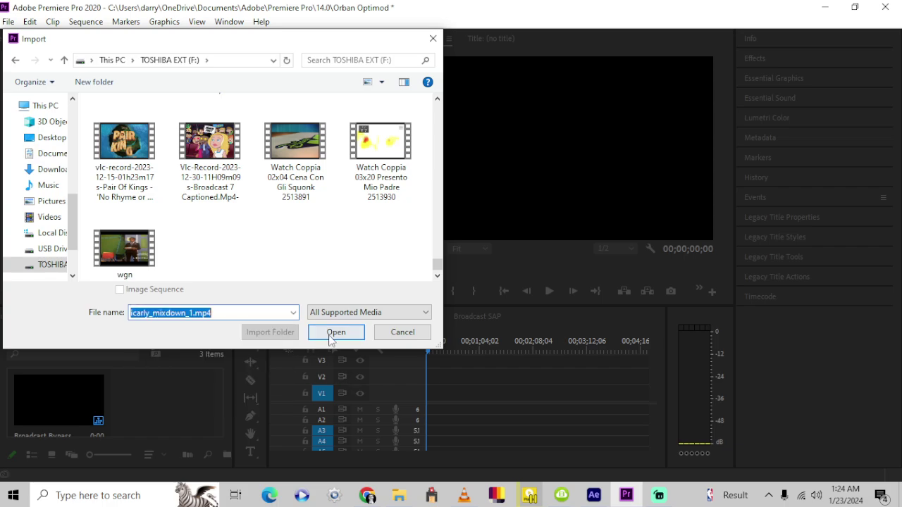
left_click(337, 332)
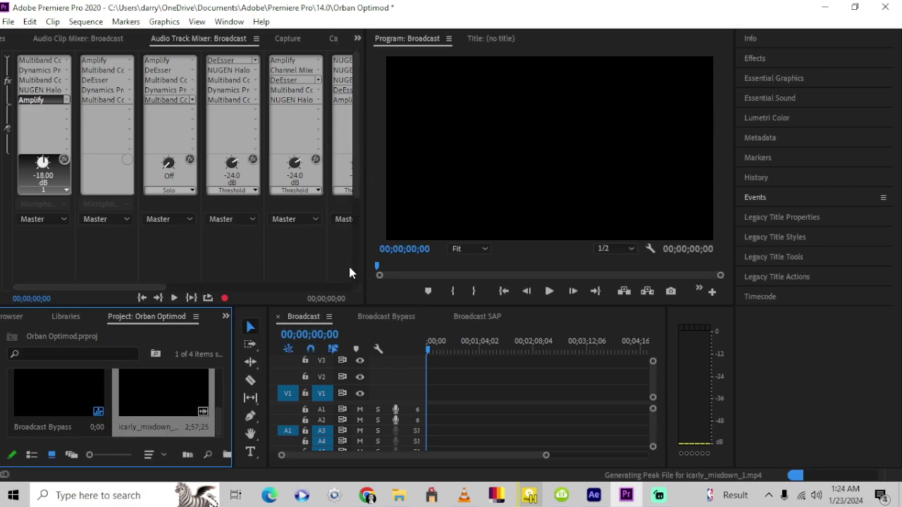
Step: Drop icarly_mixdown_1.mp4 at the start of Broadcast, keep the existing sequence settings, and preview it briefly
left_click_drag(167, 397, 423, 406)
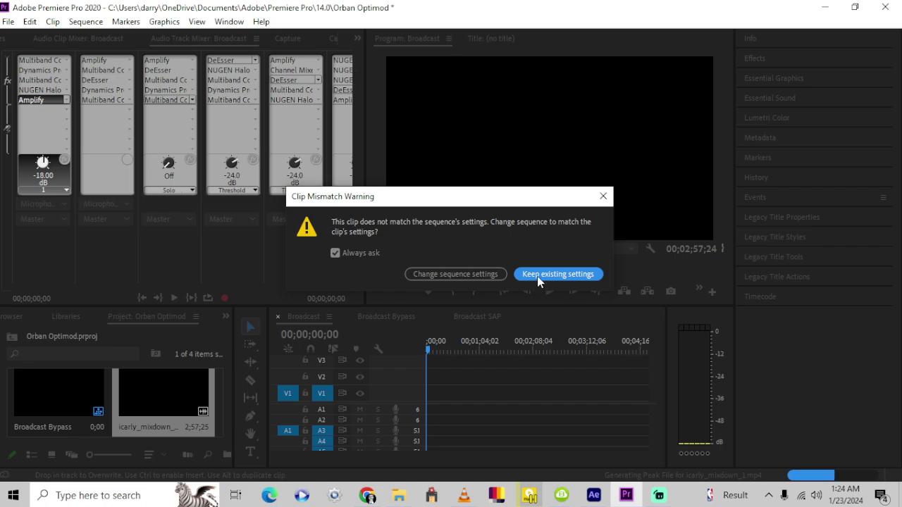
left_click(540, 276)
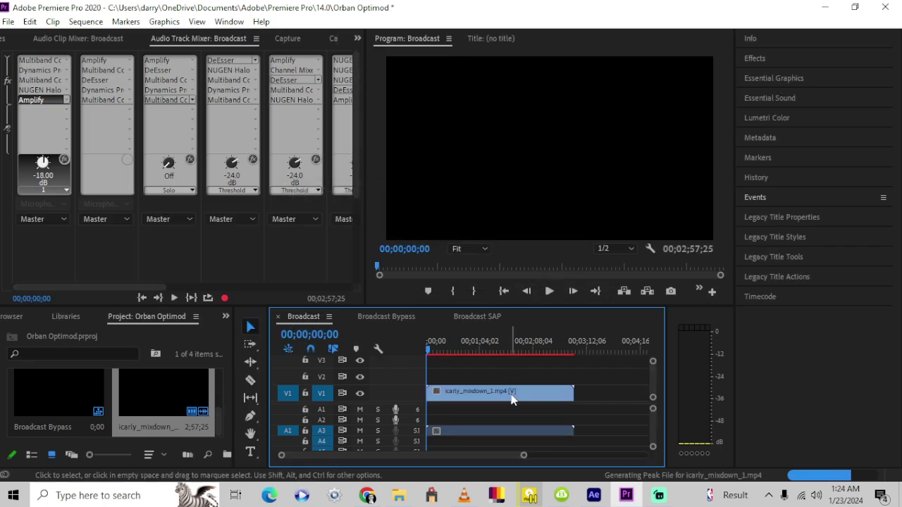
right_click(513, 400)
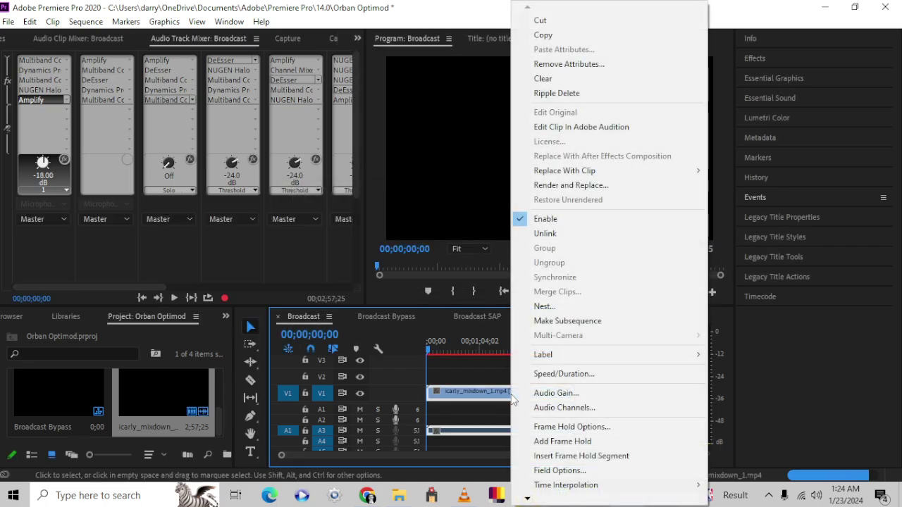
key("Escape")
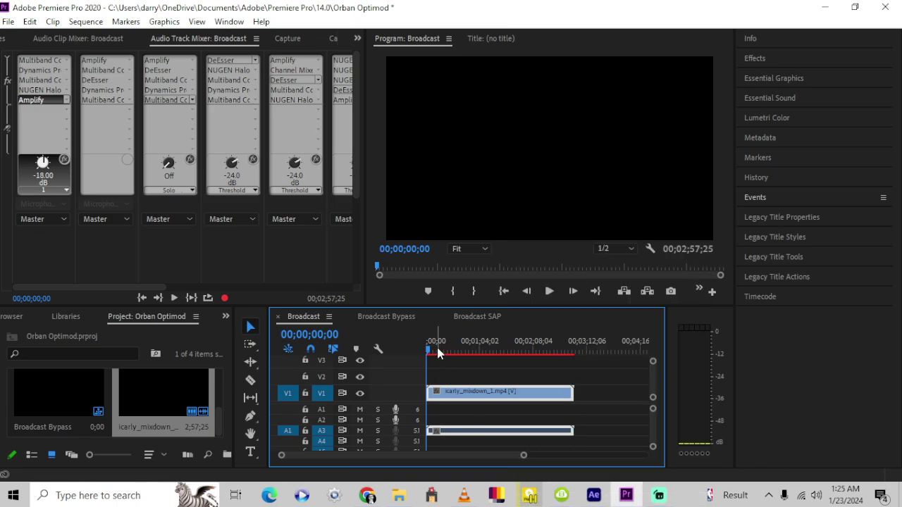
left_click(549, 291)
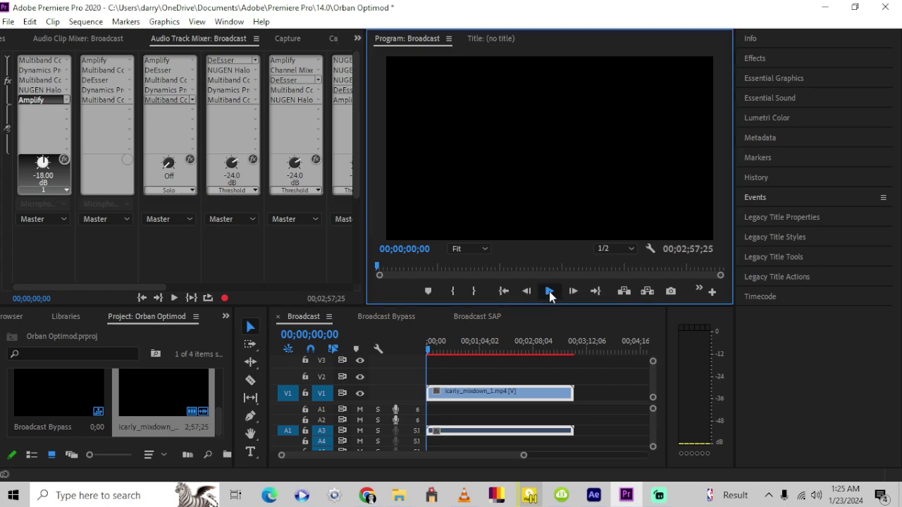
left_click(550, 292)
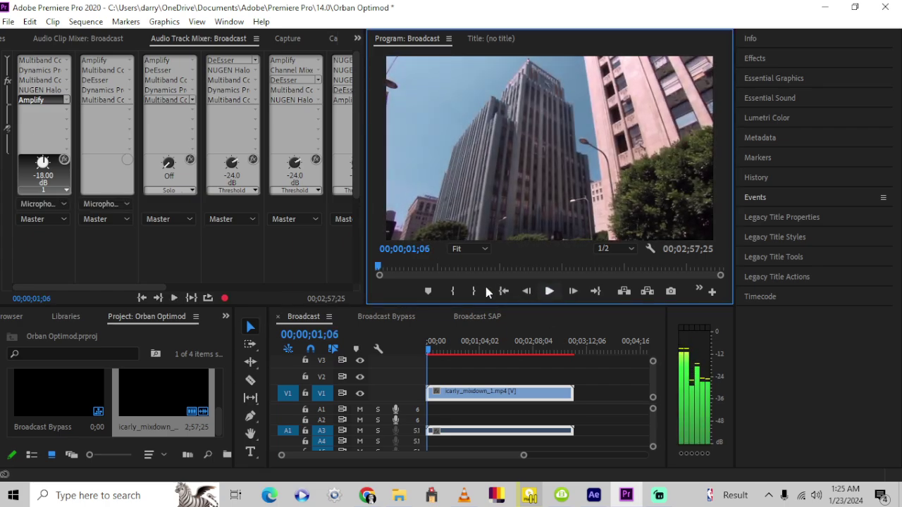
Step: Rewind the playhead and apply Audio Gain normalizing all peaks of the clip to -24 dB
left_click_drag(383, 265, 368, 272)
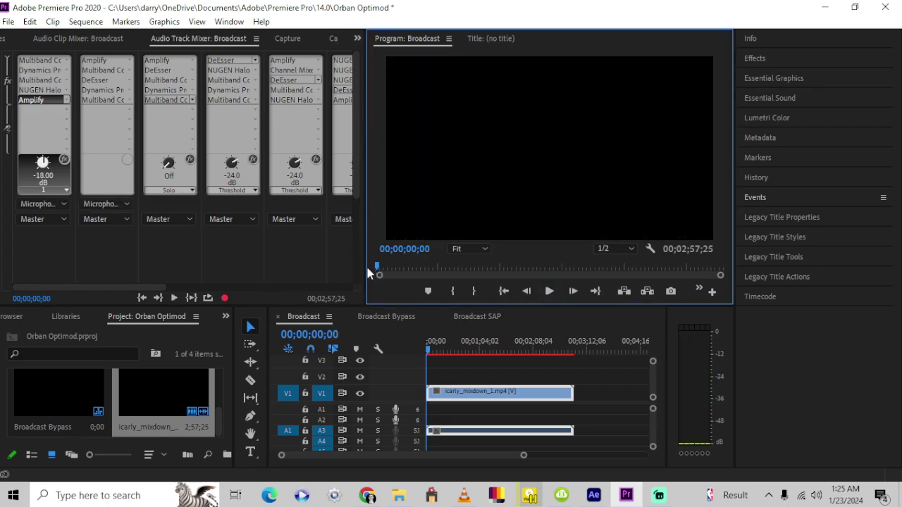
right_click(506, 392)
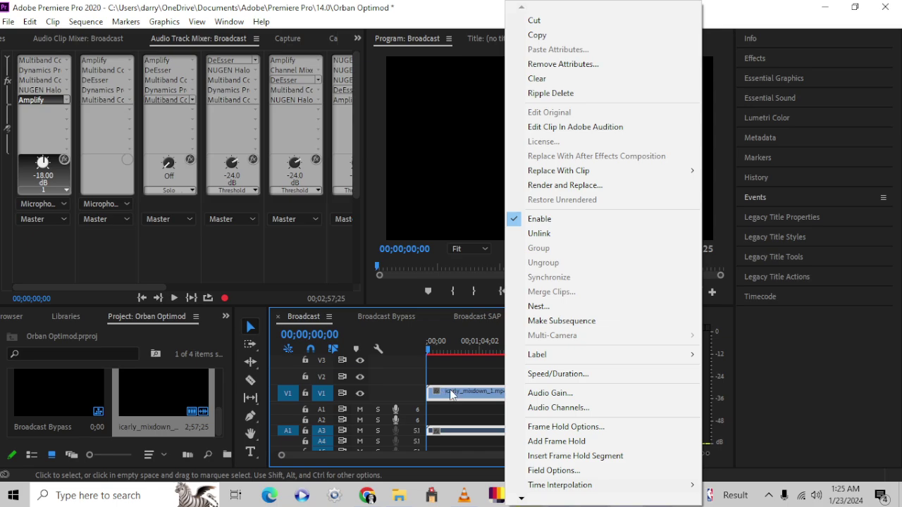
left_click(552, 394)
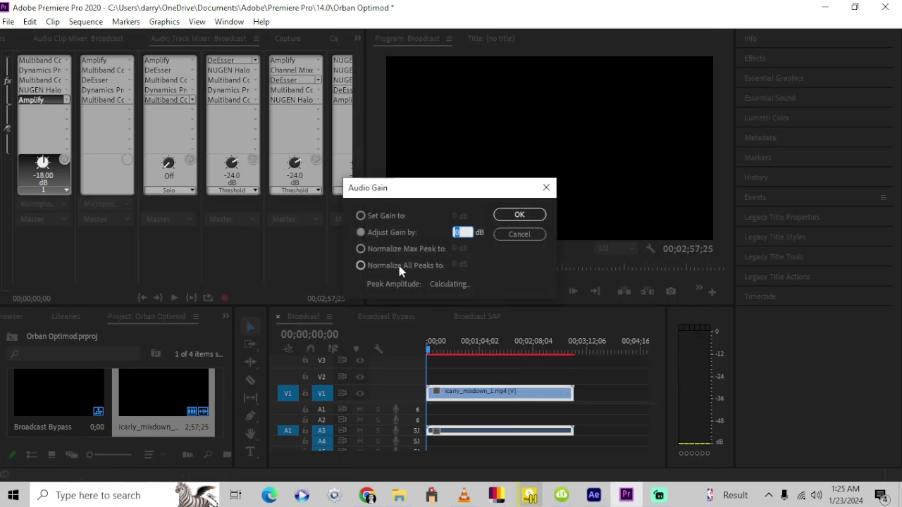
left_click(399, 266)
left_click(457, 264)
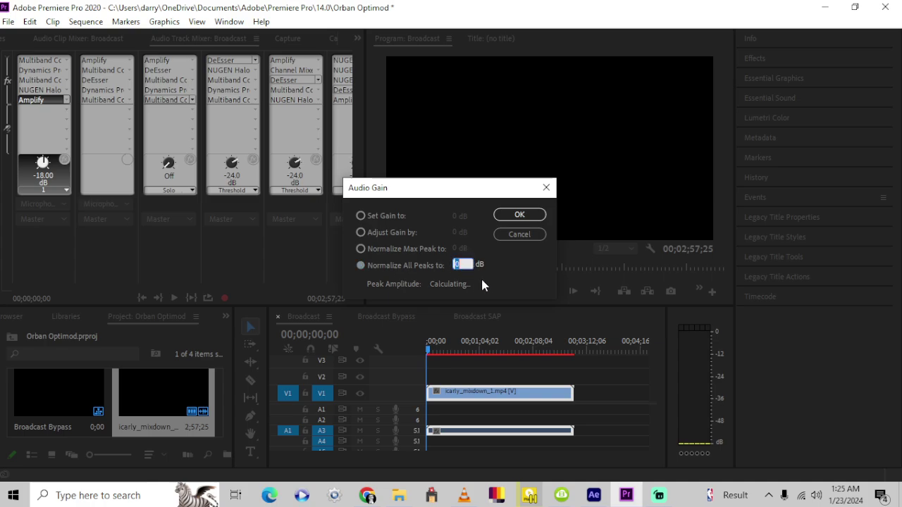
type("-24")
key("Return")
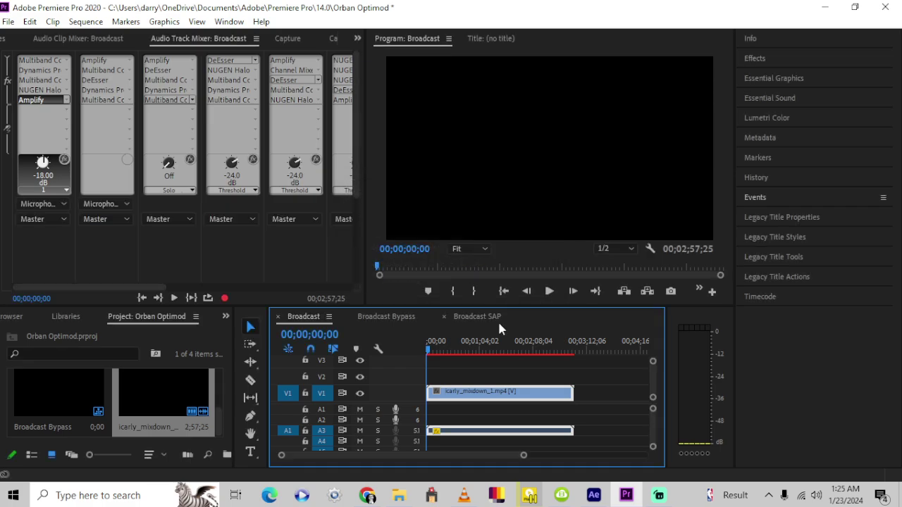
Step: Play the normalized sequence, then load icarly_mixdown_1.mp4 into the Source monitor
key("space")
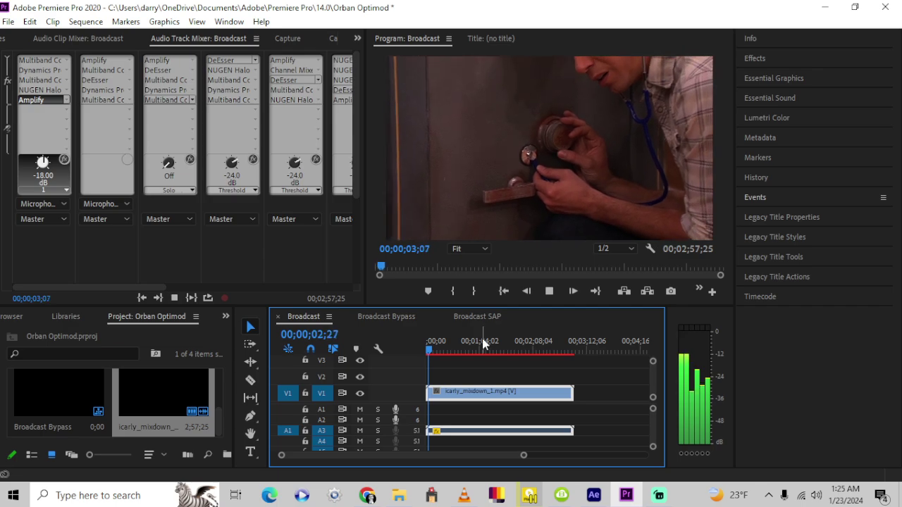
left_click(549, 291)
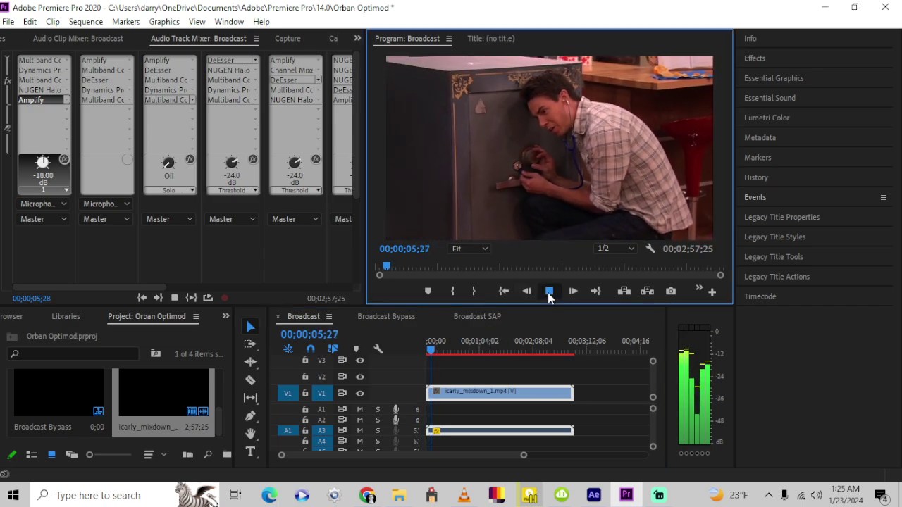
left_click(149, 387)
double_click(141, 387)
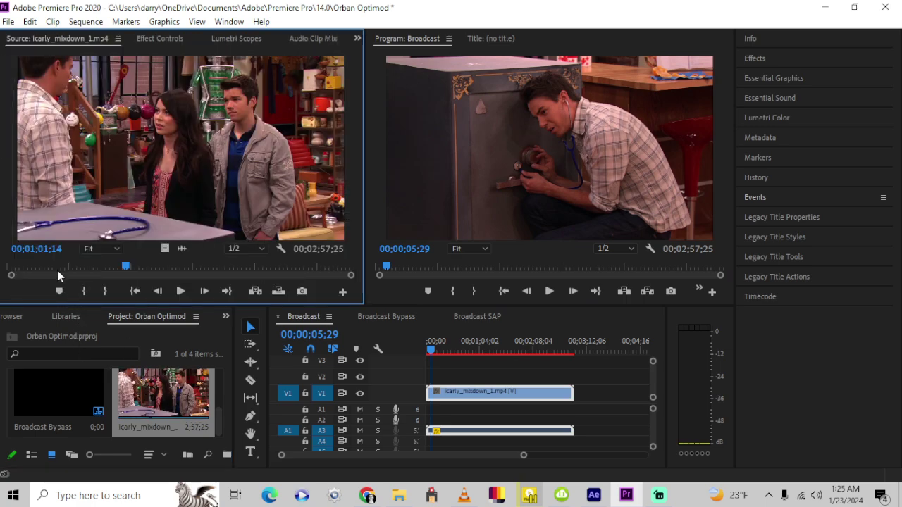
Step: Compare source and sequence playback around 30 seconds, then return the sequence playhead to the start
left_click(69, 266)
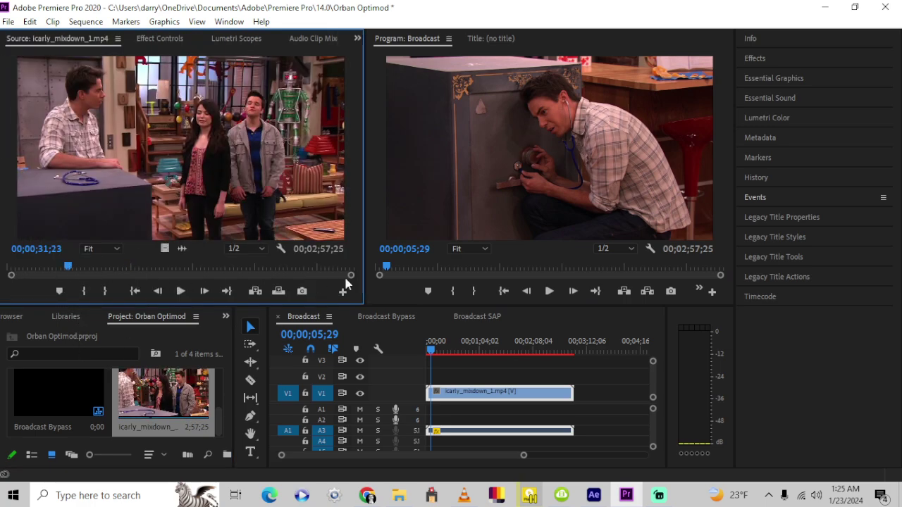
mouse_move(421, 267)
left_mouse_down()
mouse_move(448, 267)
mouse_move(437, 266)
left_mouse_up()
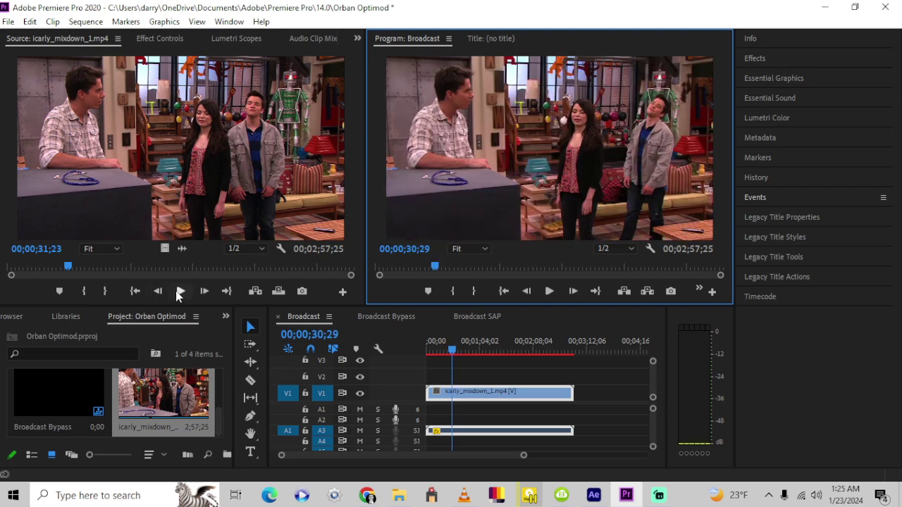
left_click(180, 292)
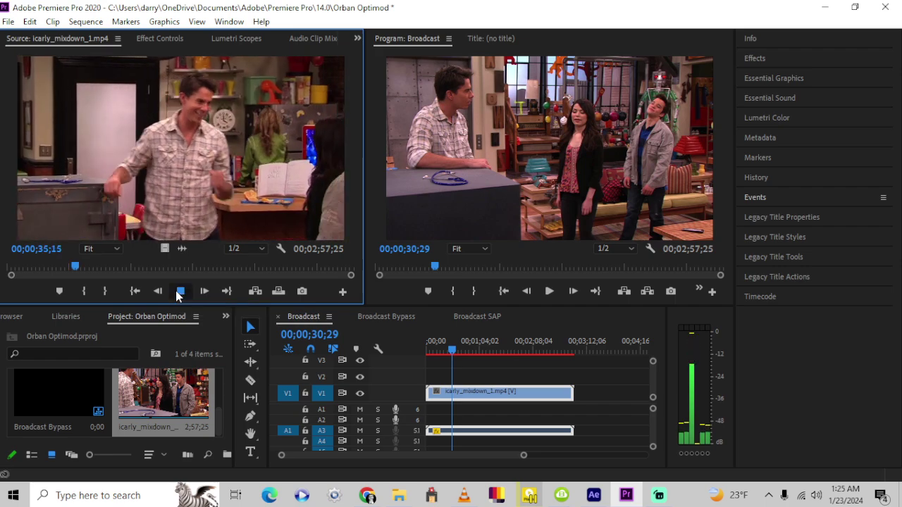
left_click(177, 292)
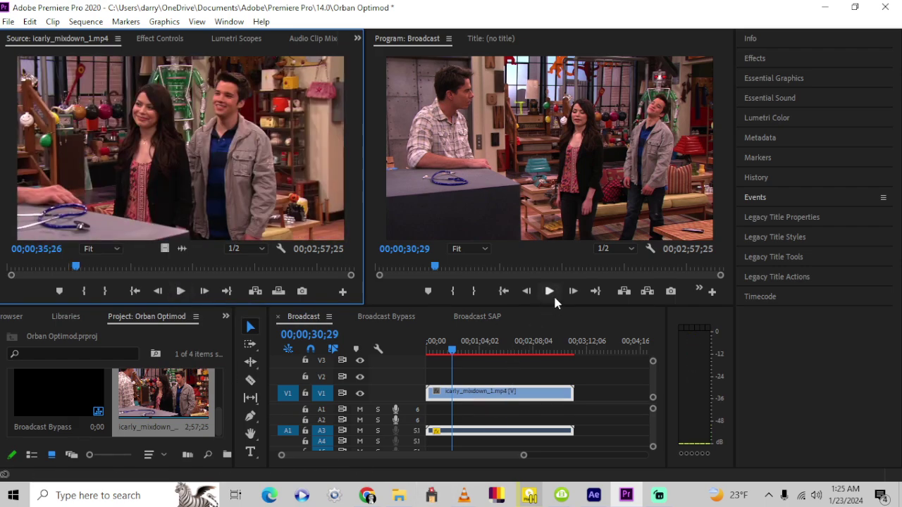
left_click(549, 292)
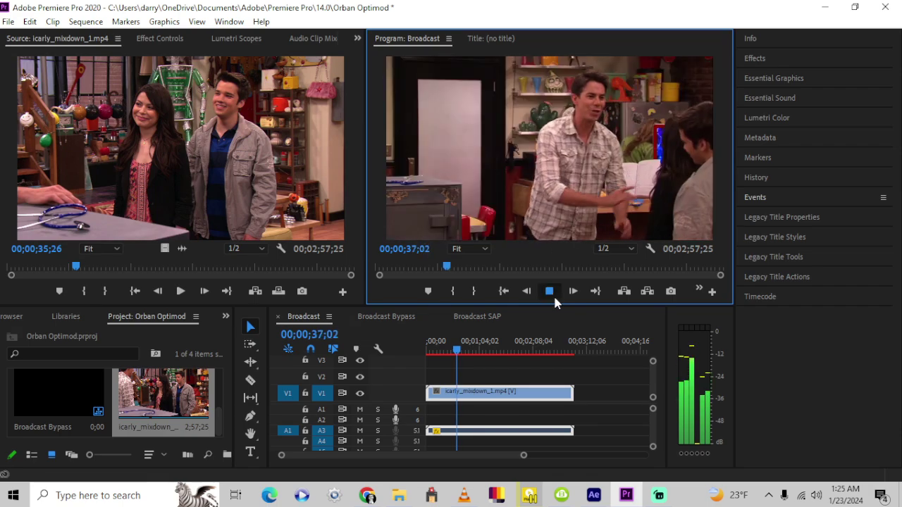
left_click(554, 299)
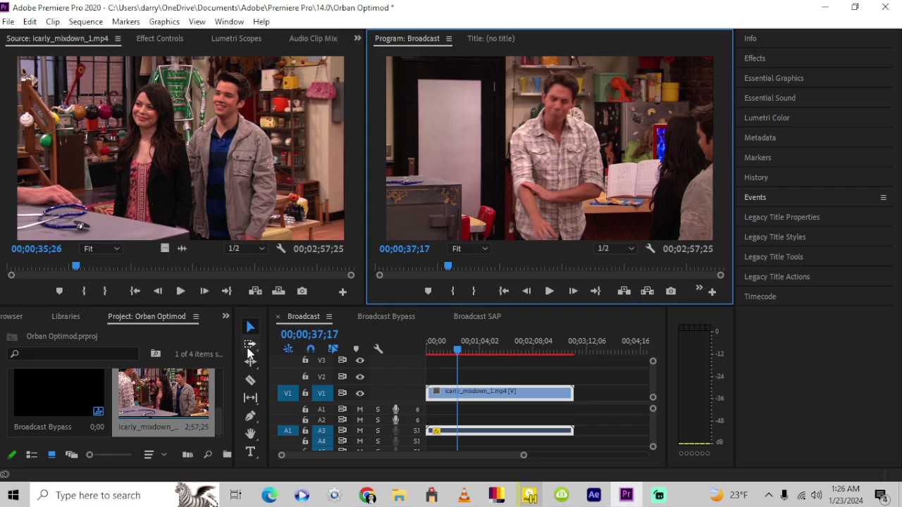
left_click(426, 352)
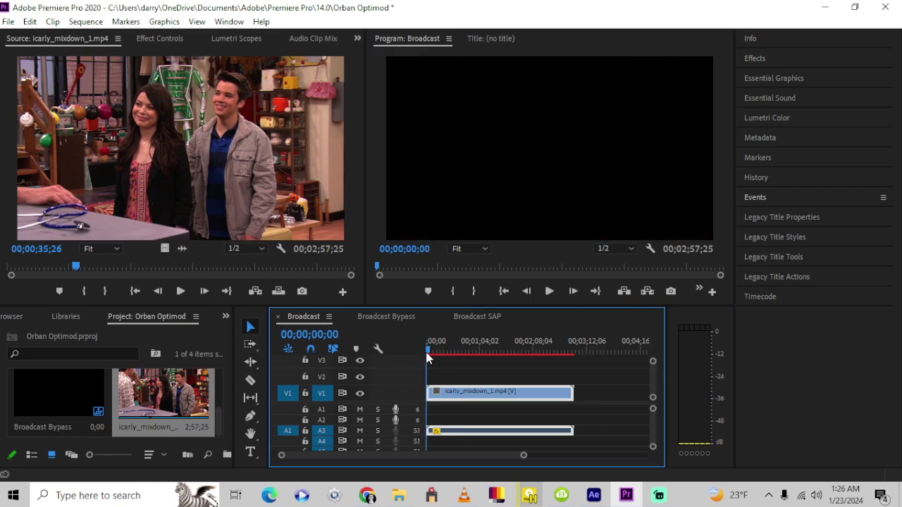
Step: Scrub the opening seconds and razor-cut the clip at the playhead, 00;00;01;17
key("space")
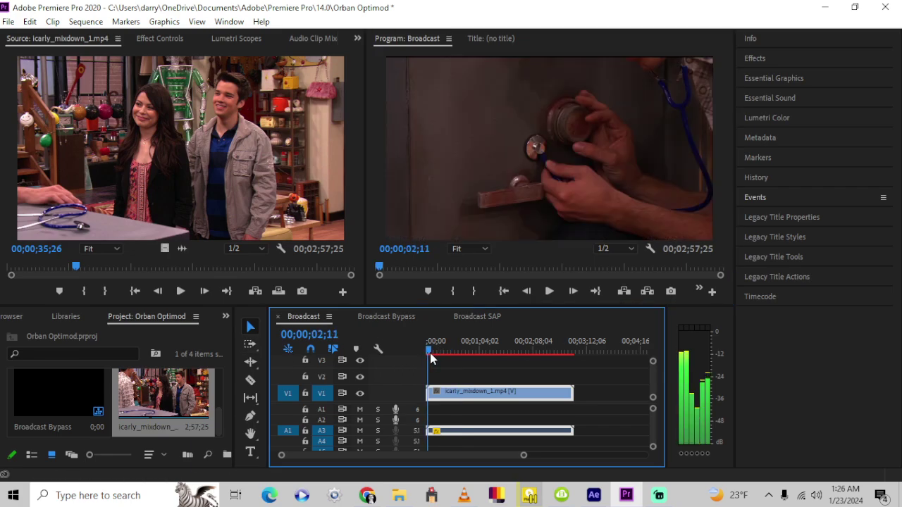
left_click(430, 356)
left_click_drag(429, 354, 430, 354)
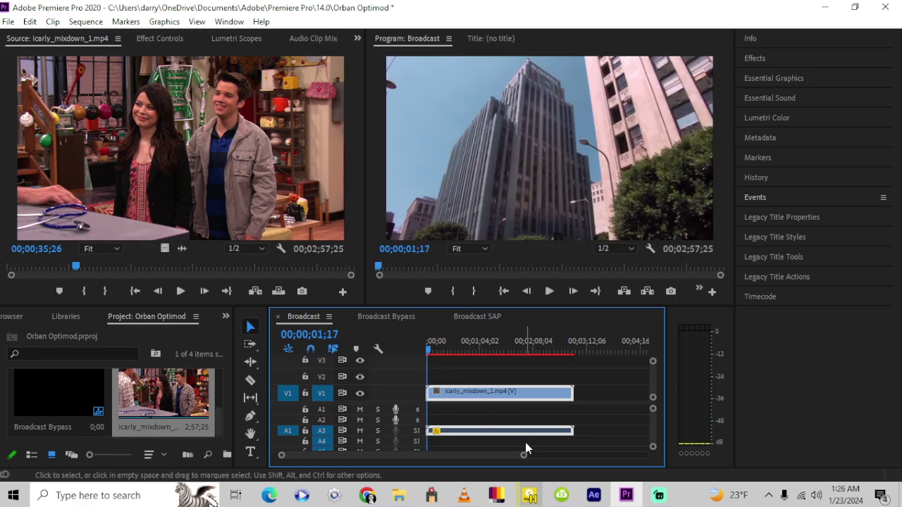
scroll(463, 447, "up", 5)
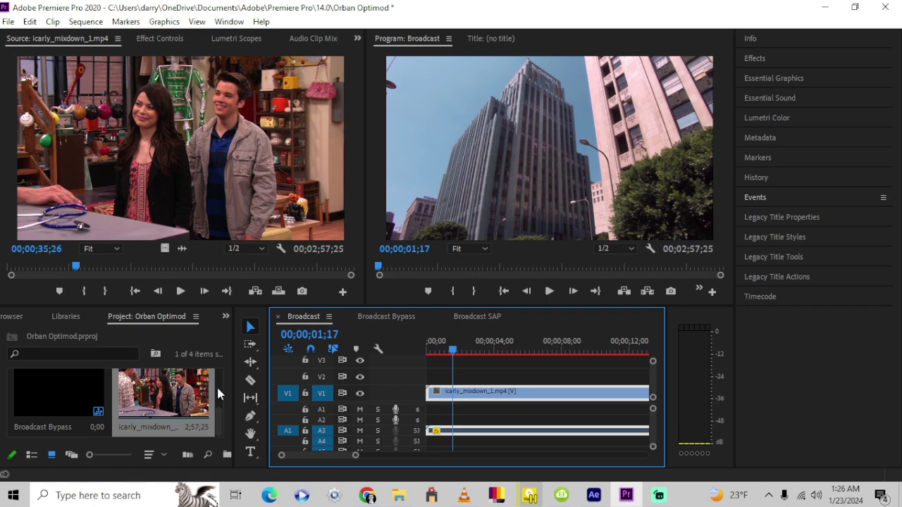
left_click(251, 381)
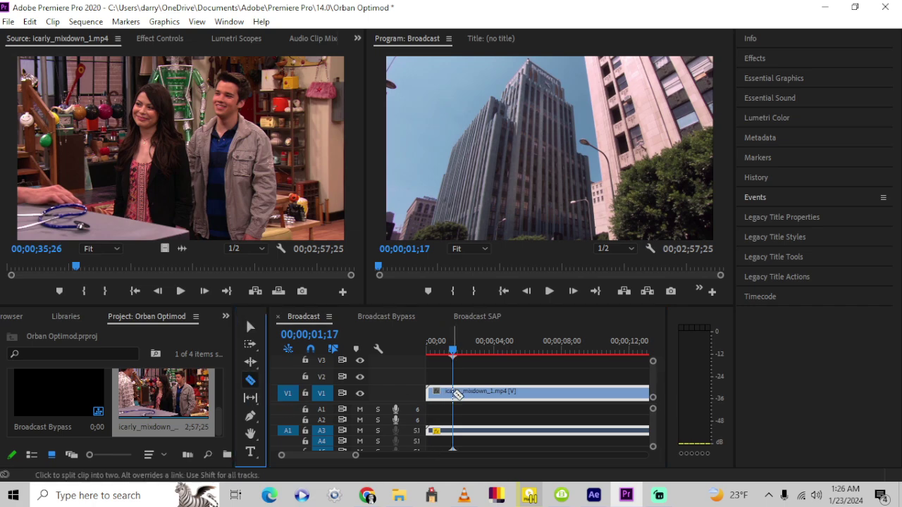
left_click(454, 392)
Step: Unlink the first piece, clear its video, move its audio to A4, and extend V1 back to 0
right_click(446, 393)
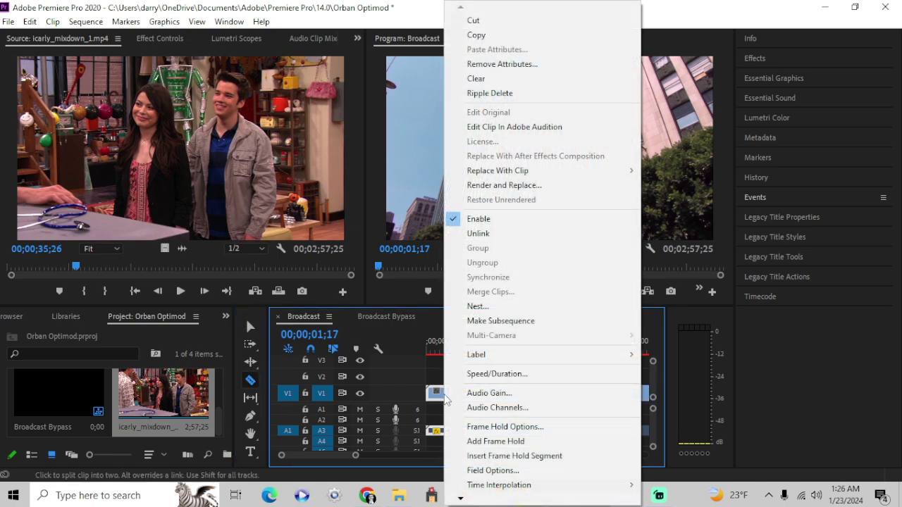
left_click(478, 233)
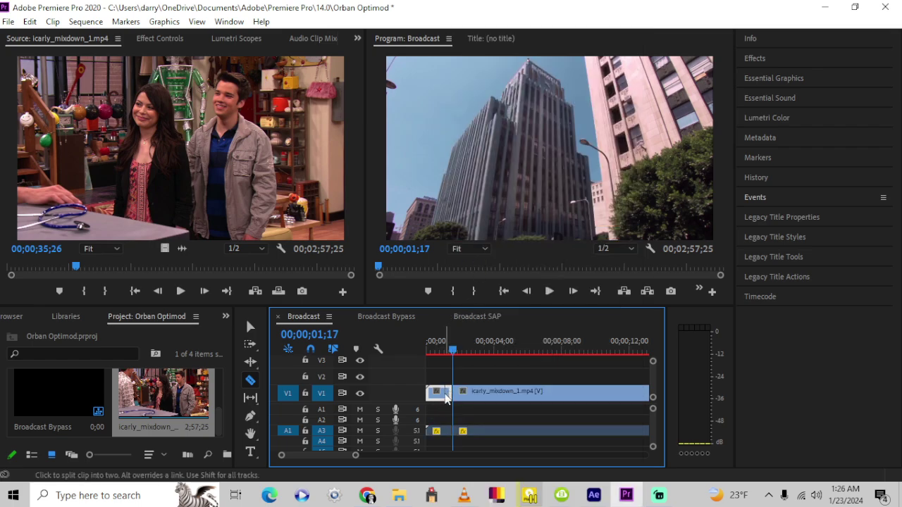
right_click(440, 394)
left_click(477, 78)
left_click(250, 326)
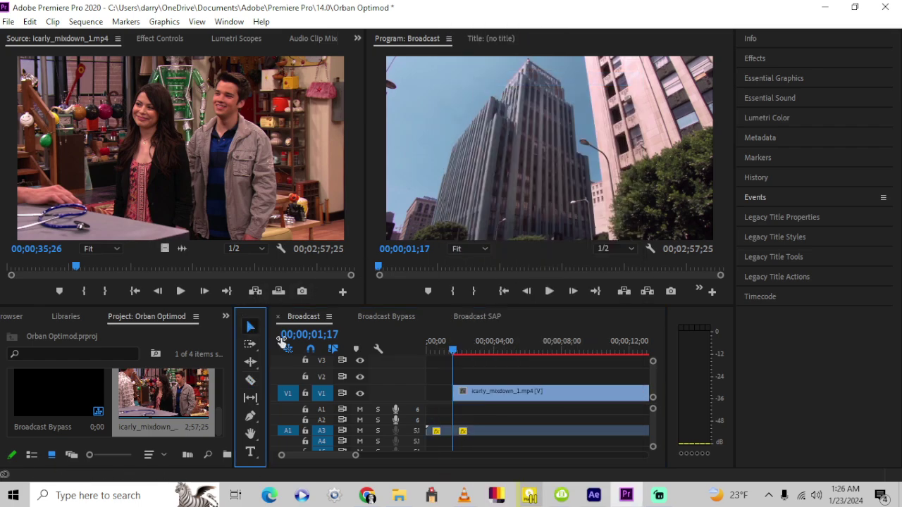
left_click_drag(442, 432, 445, 442)
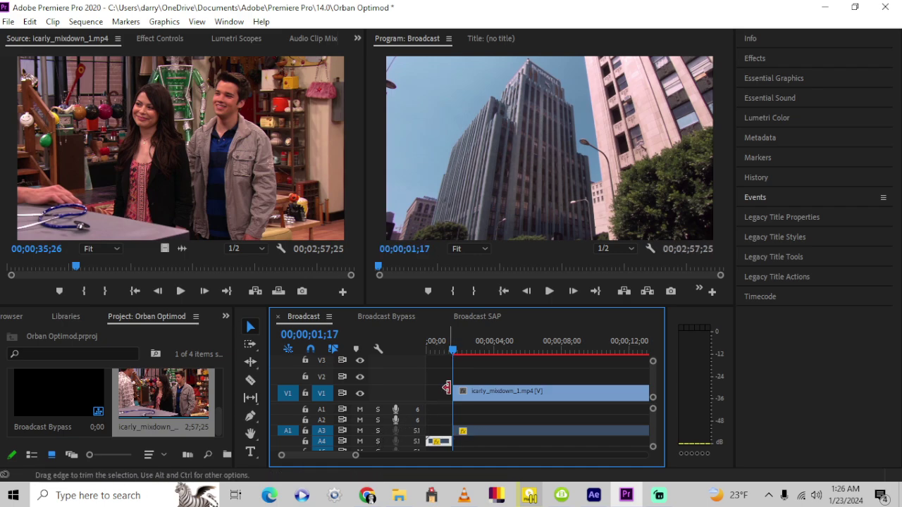
left_click_drag(446, 388, 403, 390)
Step: Show Effect Controls for the main clip and set a volume Level keyframe at the playhead
left_click(483, 429)
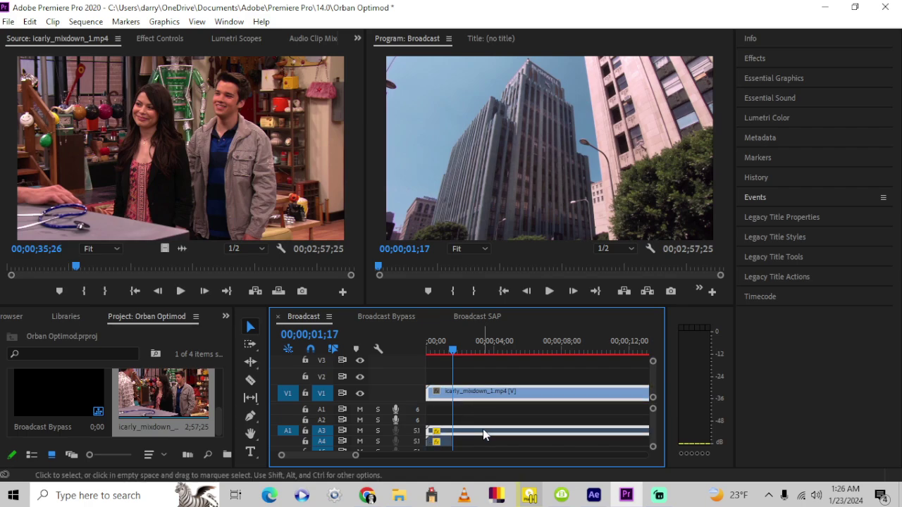
left_click(149, 38)
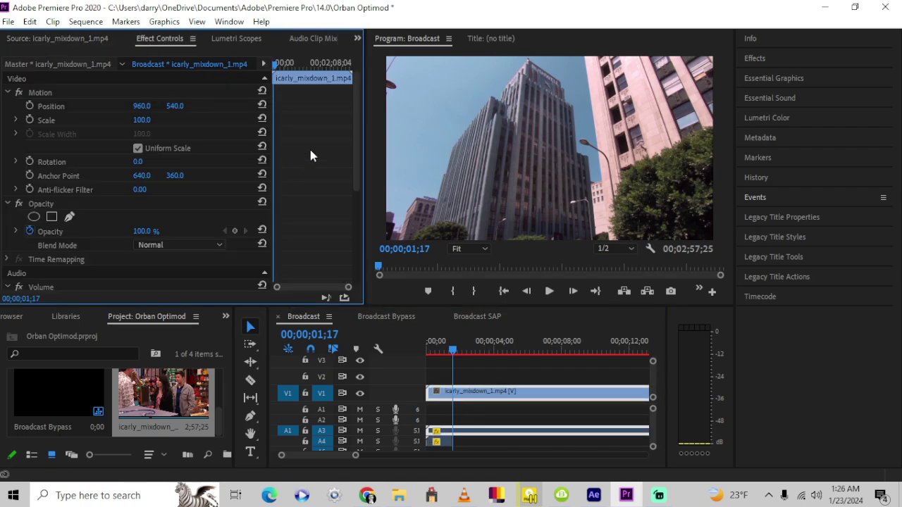
left_click_drag(351, 142, 315, 230)
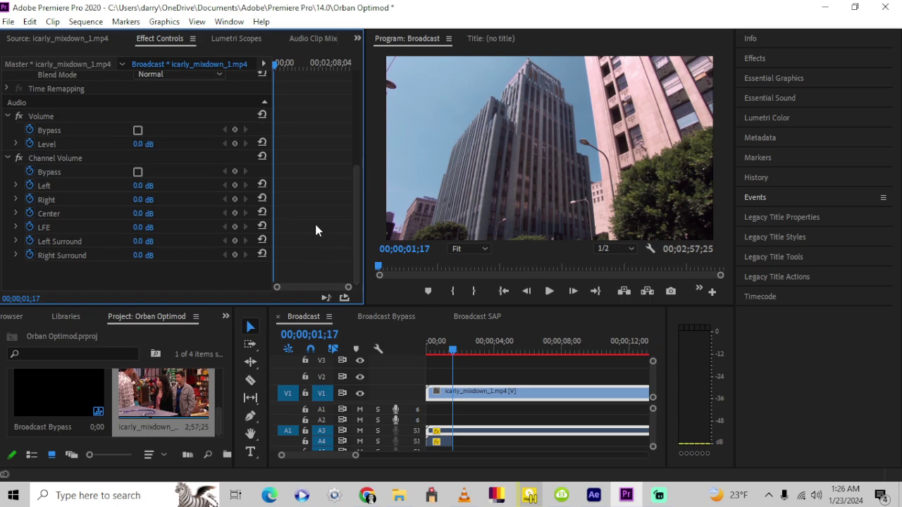
left_click(474, 444)
left_click(462, 433)
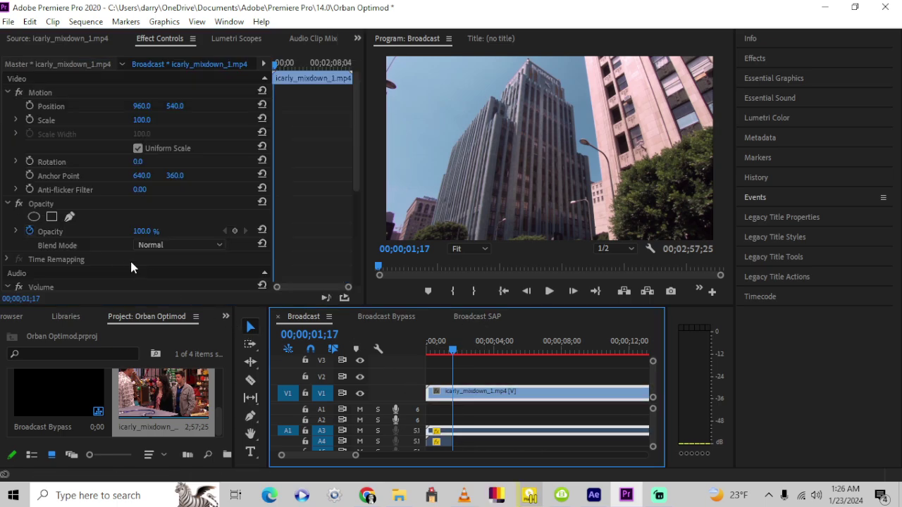
scroll(120, 253, "down", 5)
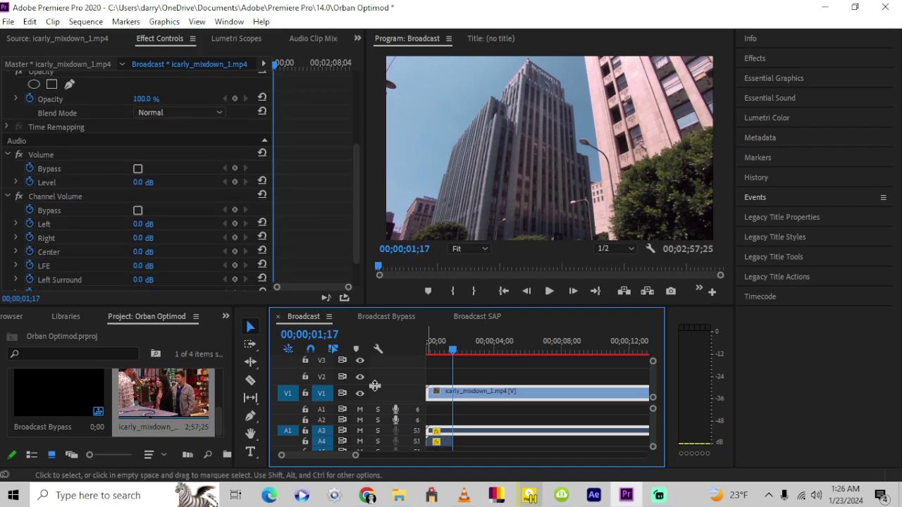
left_click(231, 178)
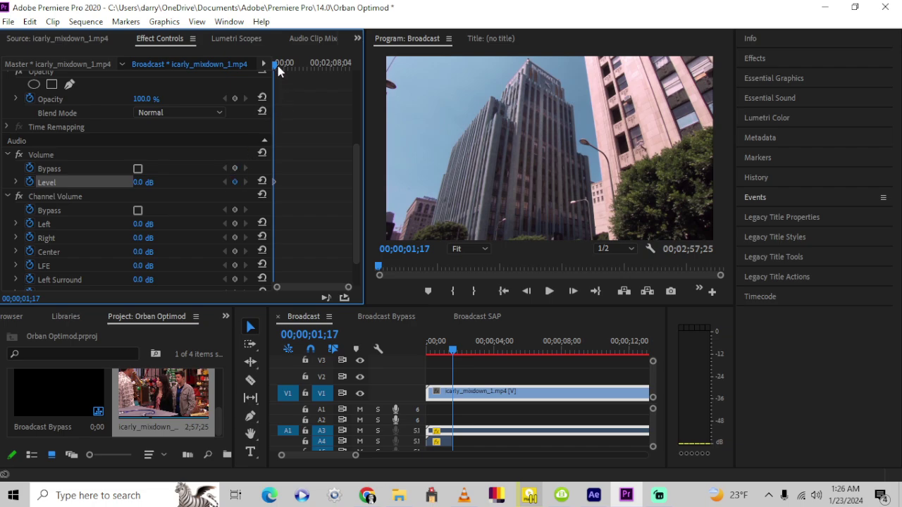
left_click_drag(278, 65, 267, 67)
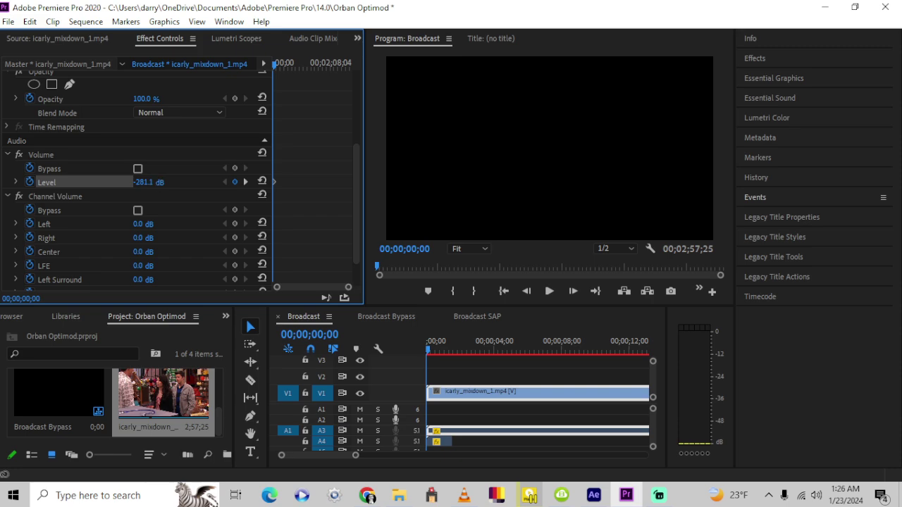
Step: Keyframe the A4 clip's Level at its start, then drag it down later to fade the volume
left_click(437, 442)
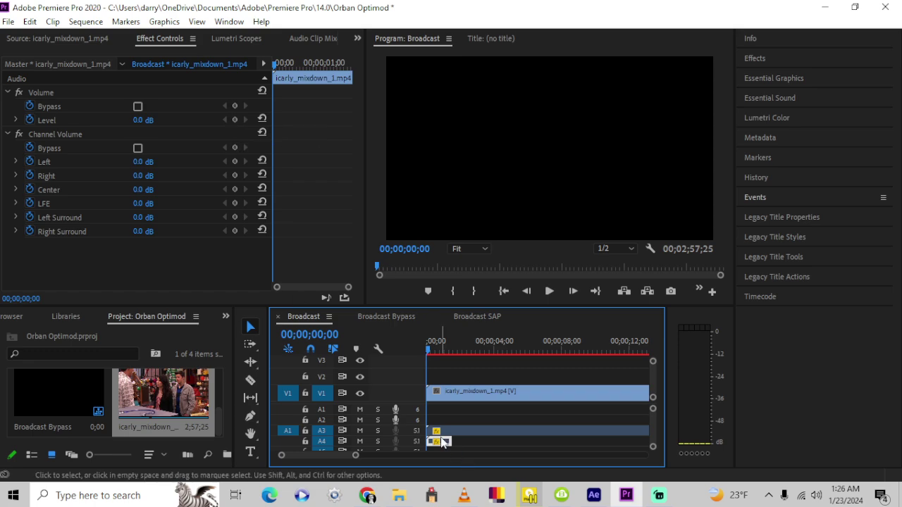
left_click(232, 121)
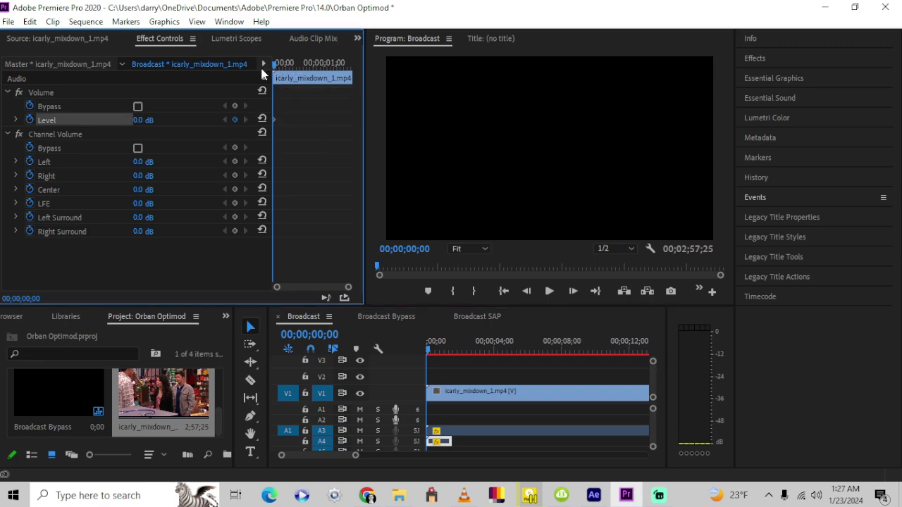
left_click_drag(273, 66, 282, 65)
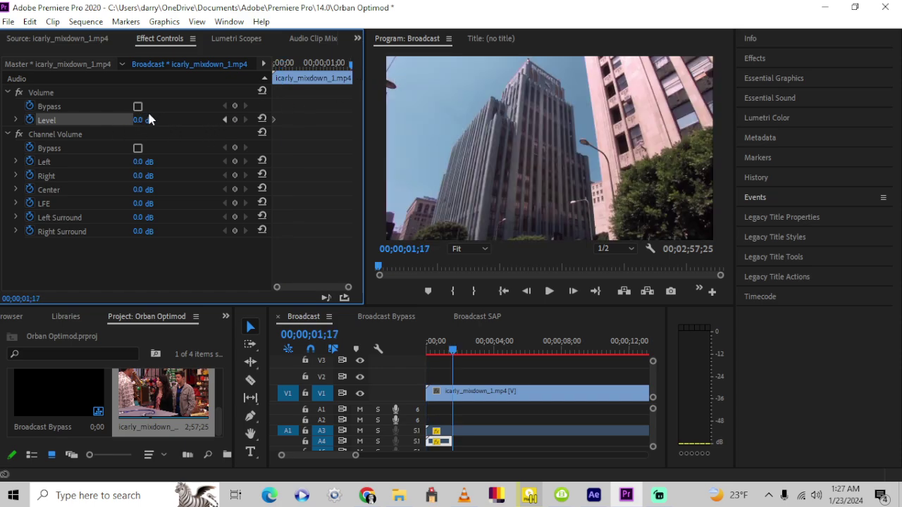
left_click_drag(146, 120, 92, 120)
left_click(423, 343)
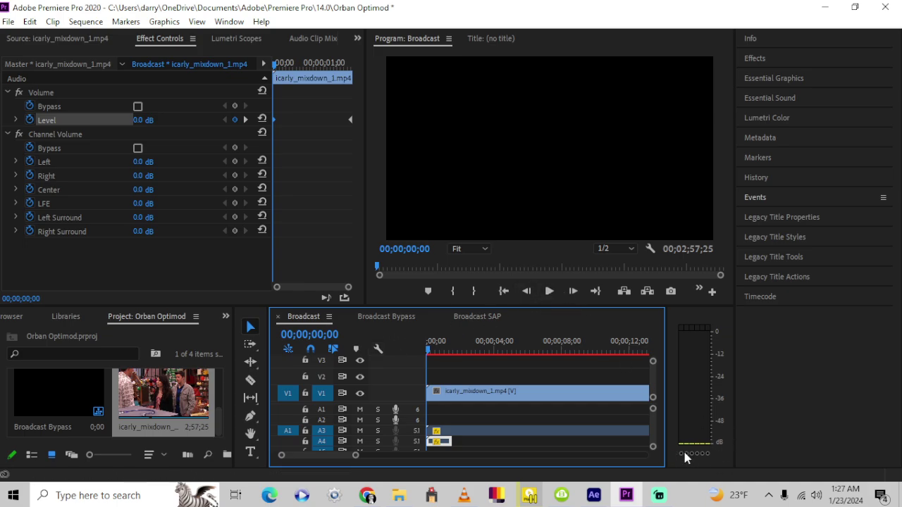
Step: Play back the fade while soloing and restoring individual channels on the audio meters
left_click(549, 291)
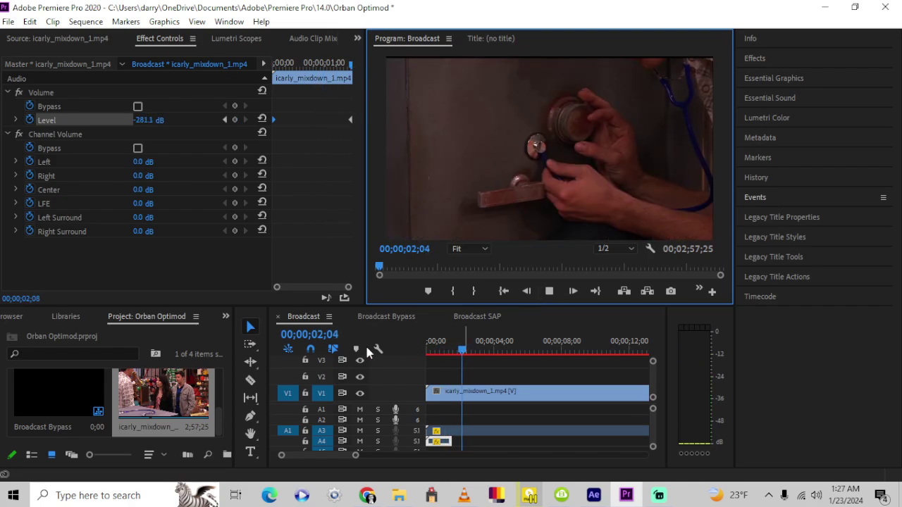
left_click(427, 344)
left_click(691, 454)
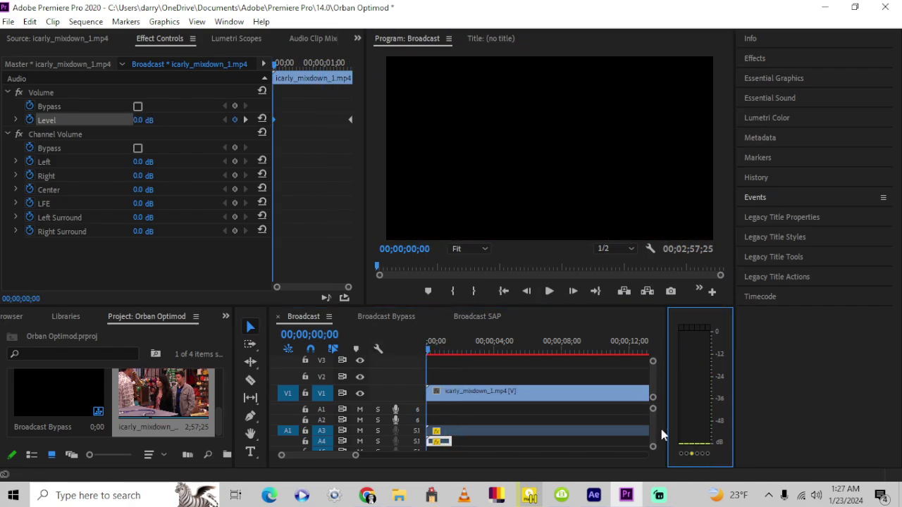
left_click(549, 291)
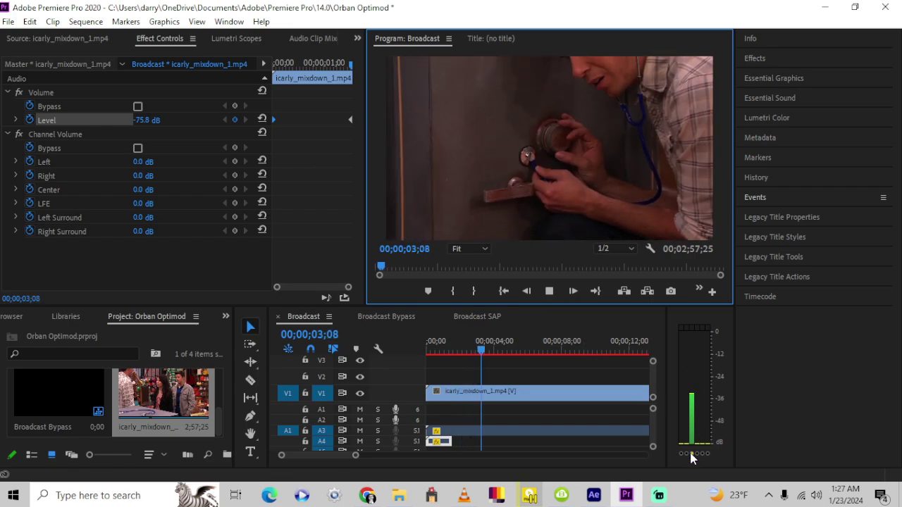
left_click(691, 458)
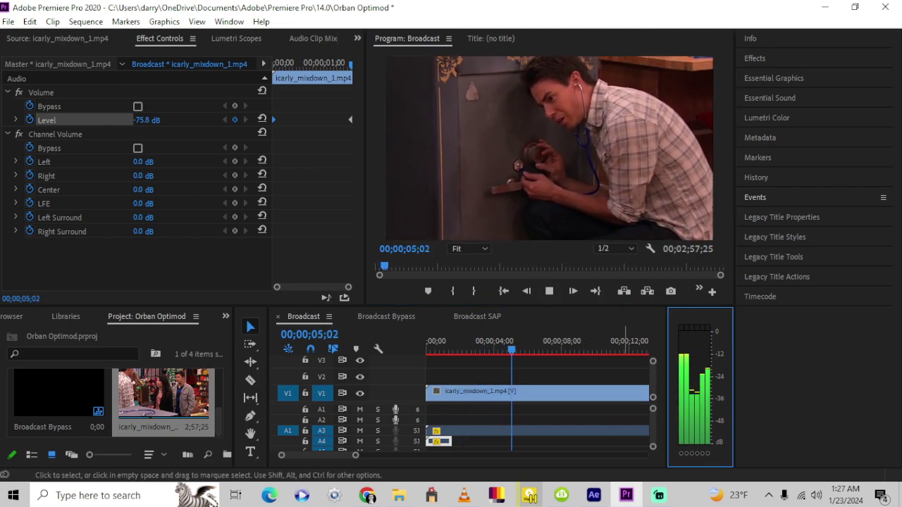
left_click(682, 454)
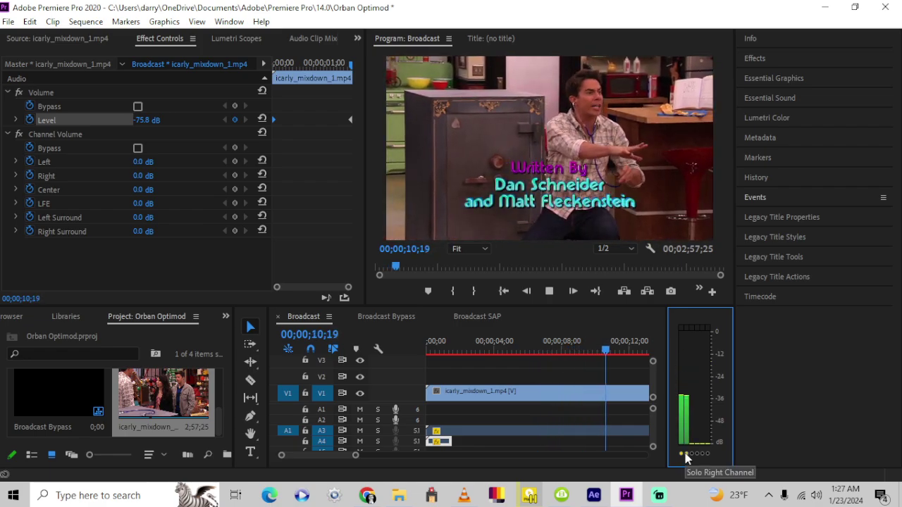
left_click(683, 453)
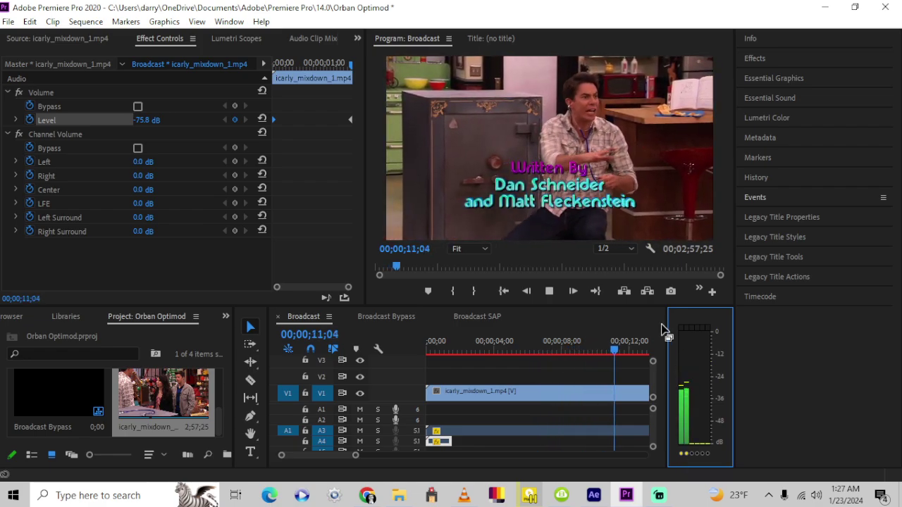
left_click(682, 453)
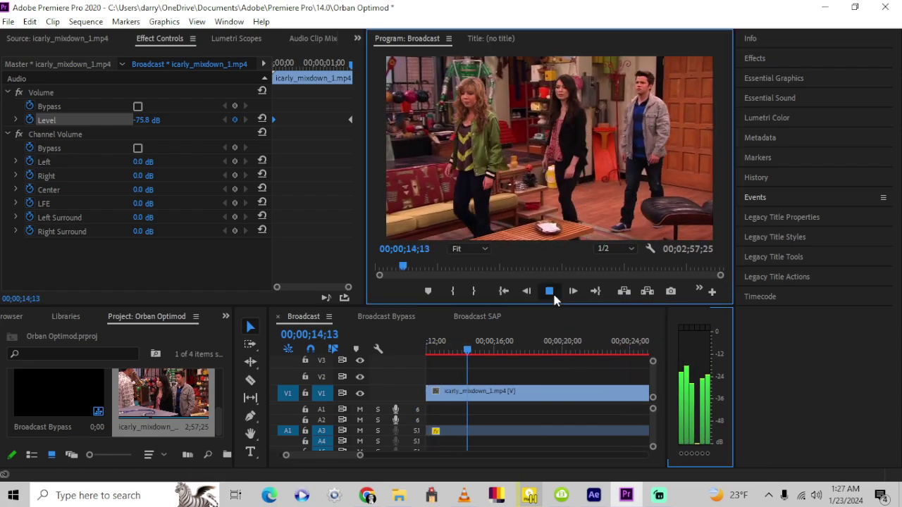
Step: Stop playback and bring up the Audio Track Mixer: Broadcast panel
left_click(549, 291)
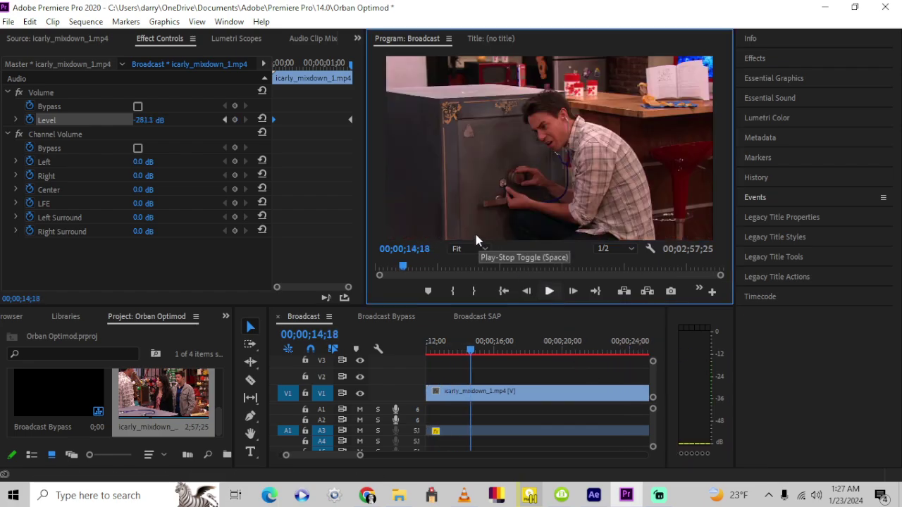
left_click(357, 39)
left_click(375, 114)
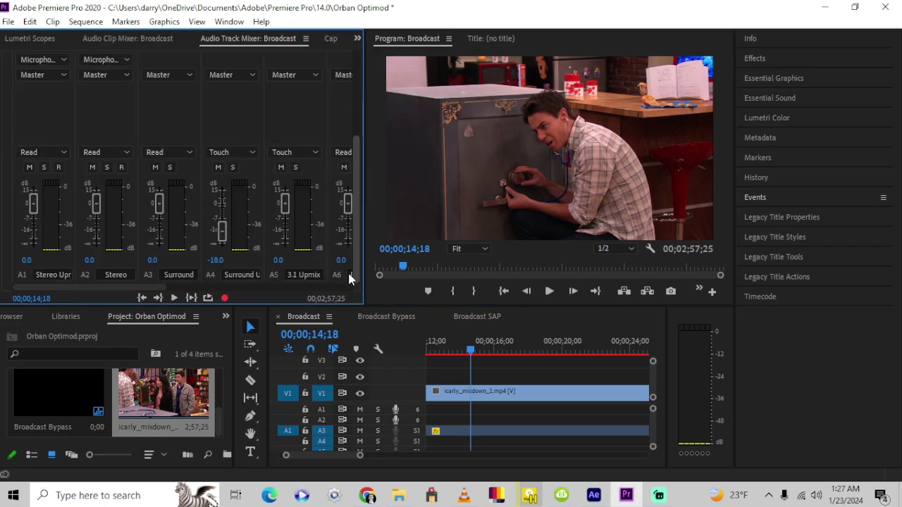
Step: Scroll the Audio Track Mixer to its effect inserts, then switch to Streamlabs Desktop
scroll(350, 220, "up", 5)
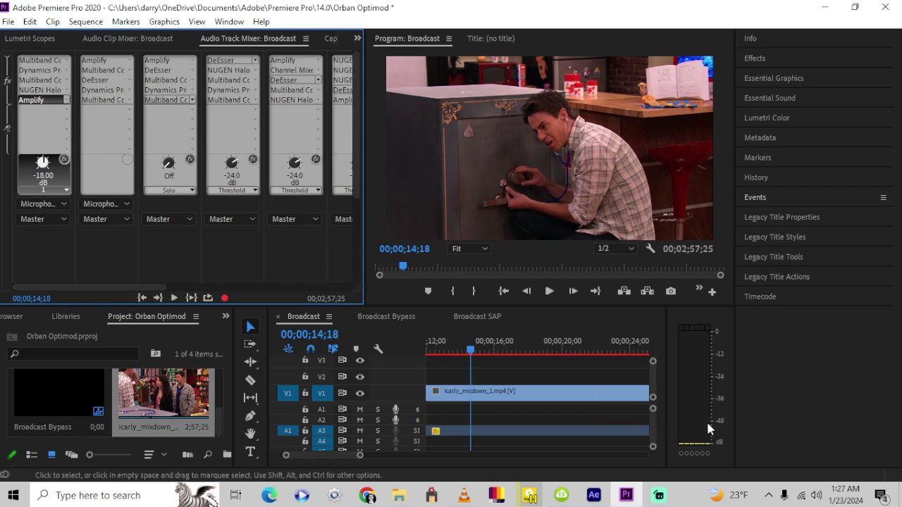
left_click(659, 497)
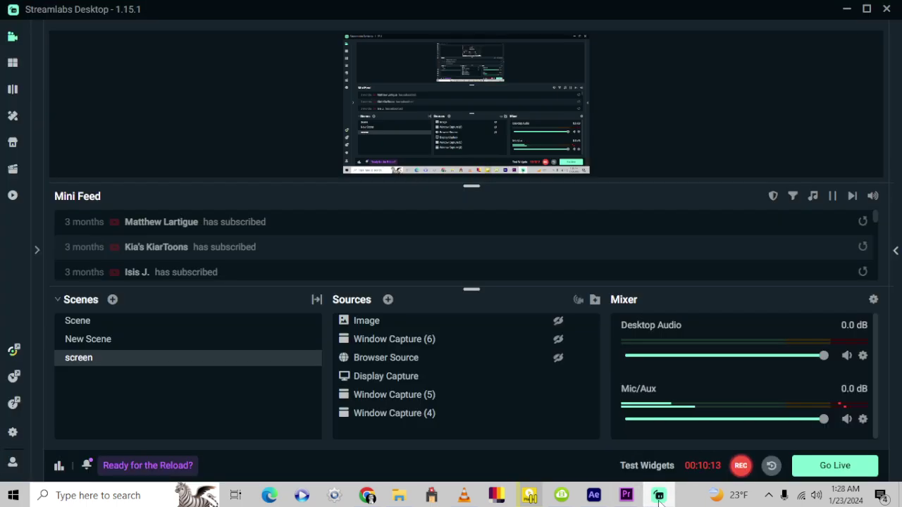